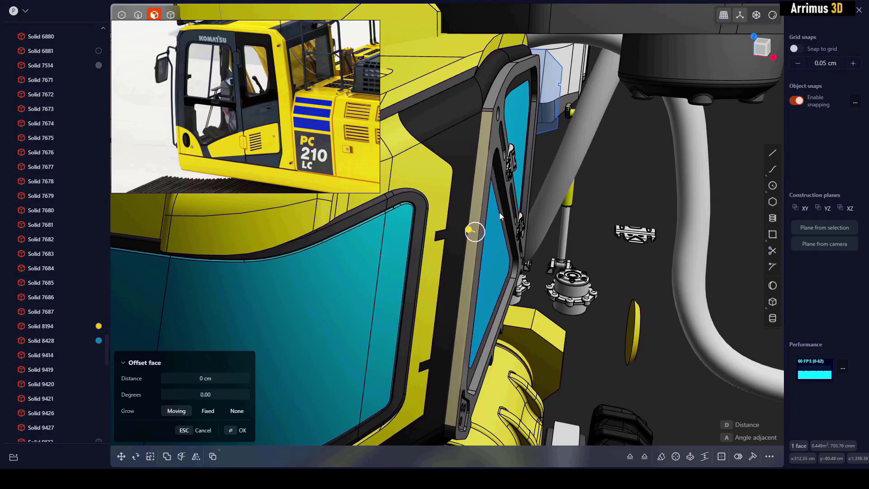
pyautogui.press('Escape')
pyautogui.press('m')
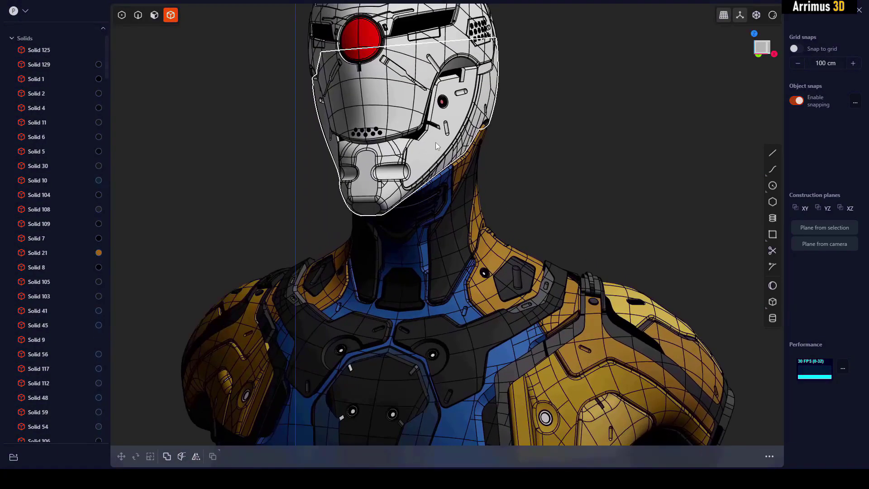
pyautogui.scroll(3, 436, 143)
pyautogui.moveTo(436, 144); pyautogui.dragTo(434, 189, button='middle')
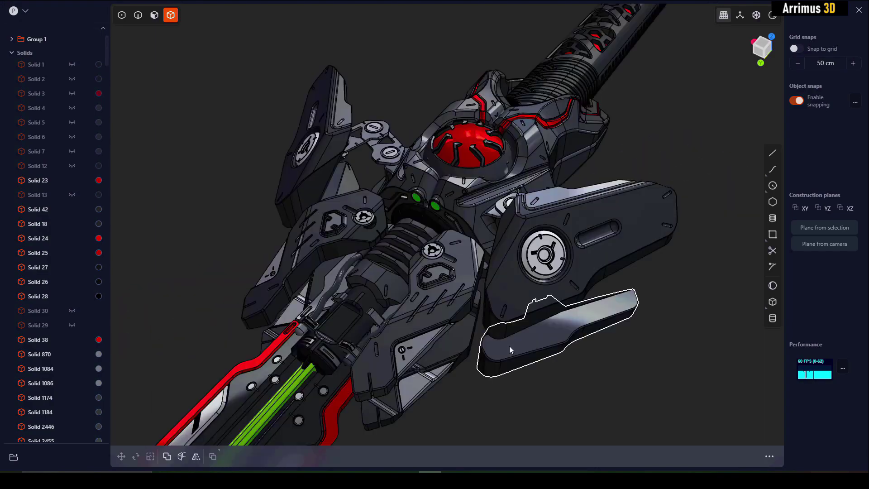
pyautogui.moveTo(509, 346); pyautogui.dragTo(419, 214, button='middle')
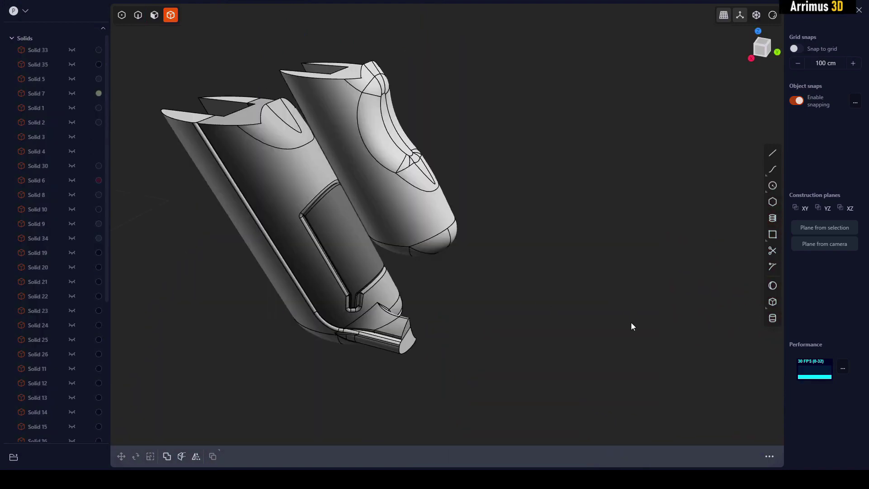
# - Create a box about 197 × 257 cm and 221 cm high in the empty space beside the curved parts
pyautogui.moveTo(631, 322); pyautogui.dragTo(484, 290, button='middle')
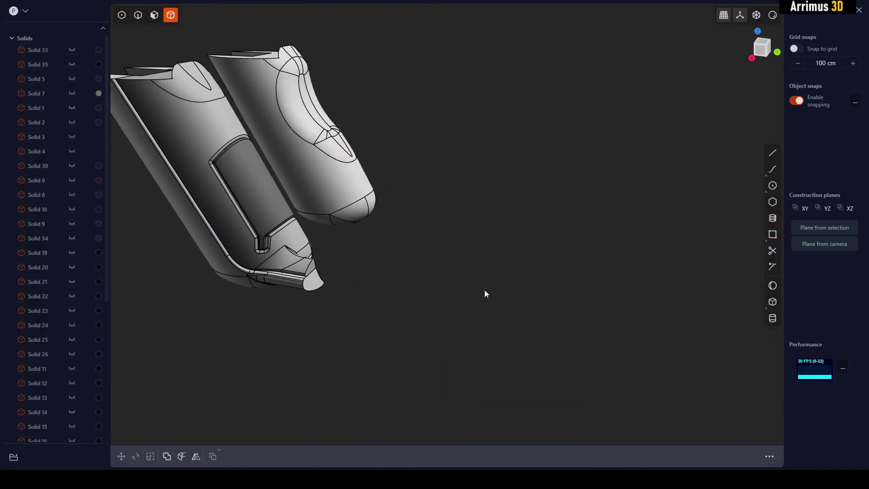
pyautogui.hotkey('shift', 'b')
pyautogui.click(451, 245)
pyautogui.click(651, 376)
pyautogui.click(651, 167)
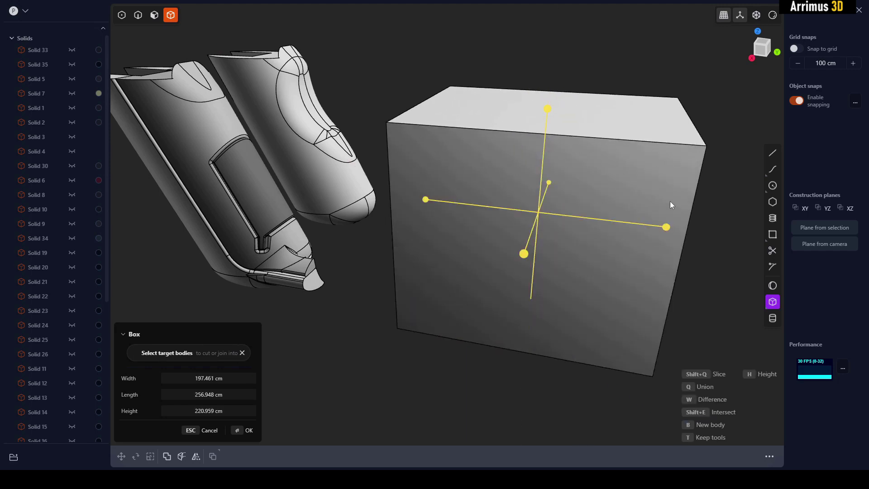
pyautogui.press('Return')
# - Start a Pipe along the box's long upper front edge and set its thickness to 25 cm
pyautogui.moveTo(682, 237); pyautogui.dragTo(470, 262, button='middle')
pyautogui.press('2')
pyautogui.click(474, 204)
pyautogui.press('b')
pyautogui.moveTo(459, 232)
pyautogui.mouseDown(button='middle')
pyautogui.moveTo(443, 248)
pyautogui.moveTo(449, 240)
pyautogui.mouseUp(button='middle')
pyautogui.press('p')
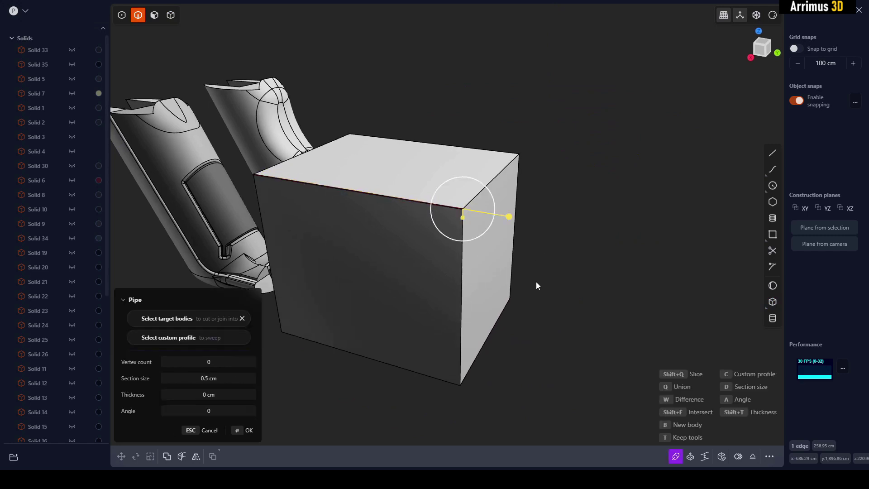
pyautogui.scroll(1, 426, 202)
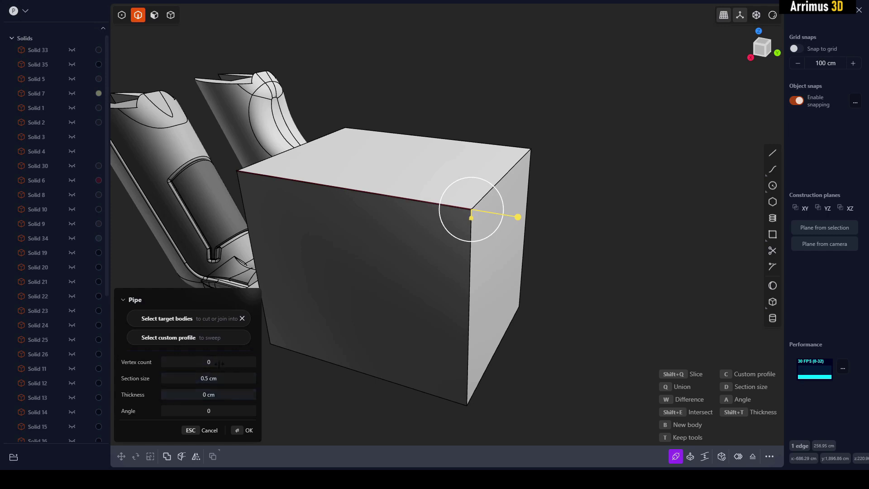
pyautogui.click(224, 394)
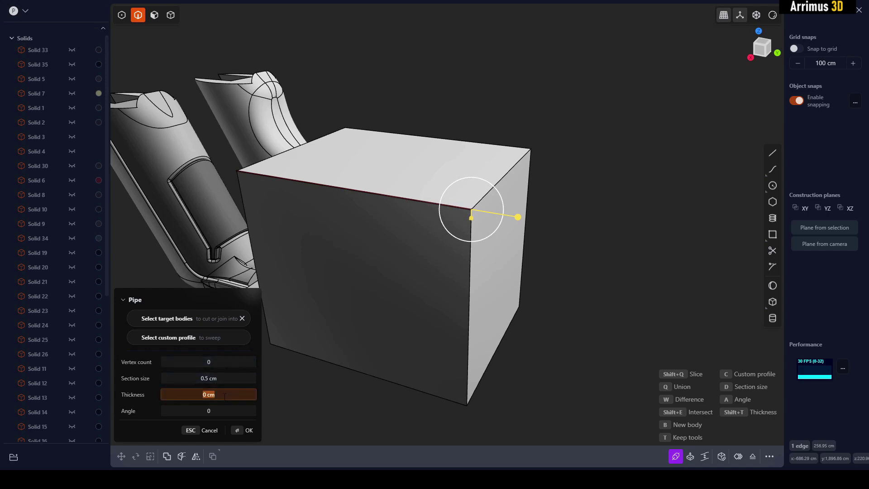
pyautogui.write('25')
pyautogui.press('Return')
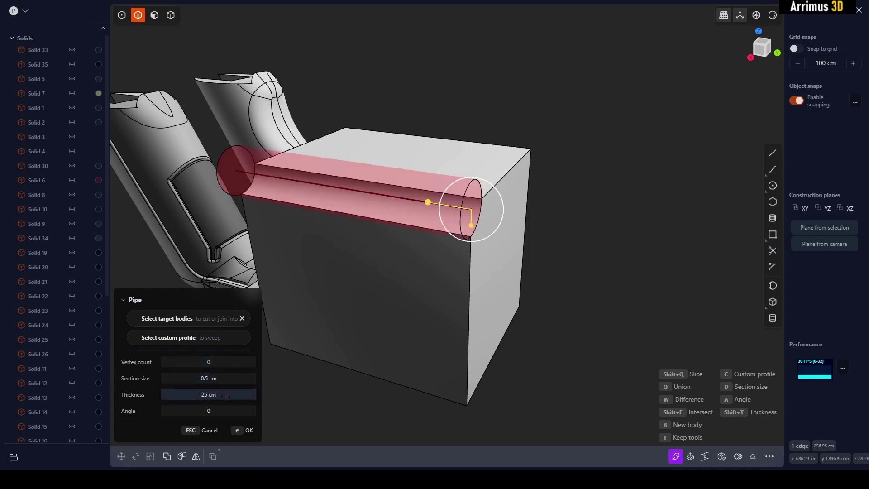
# - Try Union, New body and Intersect as the pipe's boolean mode, and return it to Difference
pyautogui.moveTo(469, 315); pyautogui.dragTo(410, 255, button='middle')
pyautogui.moveTo(455, 201); pyautogui.dragTo(493, 223, button='middle')
pyautogui.scroll(2, 493, 223)
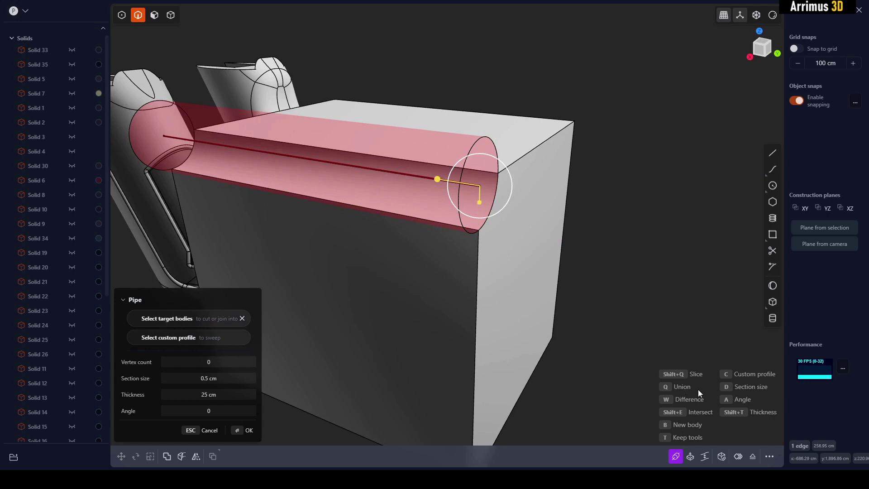
pyautogui.keyDown('shift'); pyautogui.moveTo(585, 304); pyautogui.dragTo(565, 291, button='middle'); pyautogui.keyUp('shift')
pyautogui.press('q')
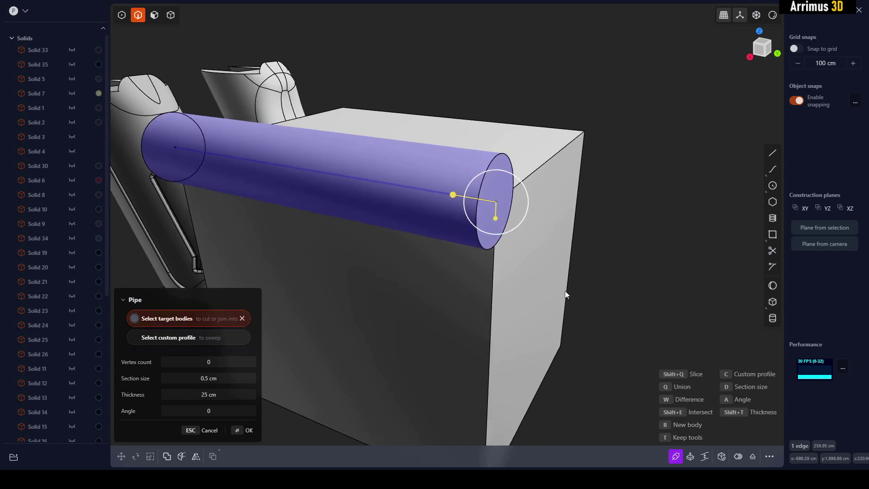
pyautogui.press('w')
pyautogui.press('b')
pyautogui.moveTo(578, 286); pyautogui.dragTo(576, 285, button='middle')
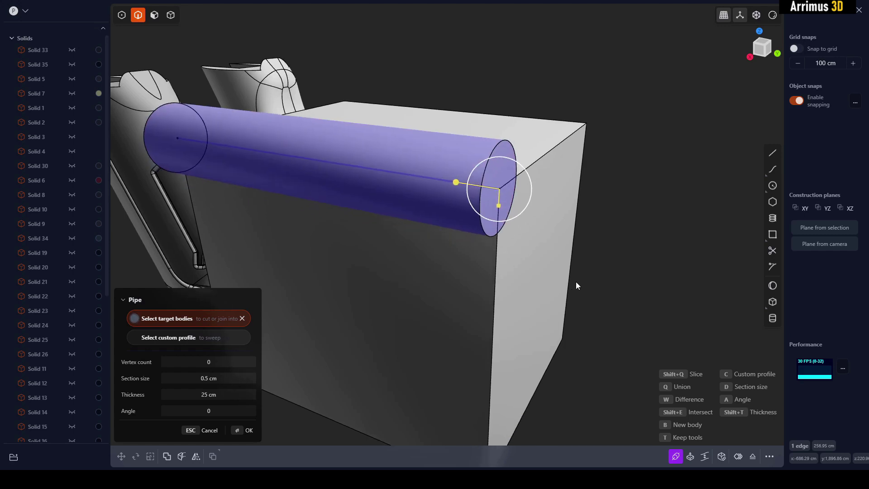
pyautogui.hotkey('shift', 'e')
pyautogui.click(555, 277)
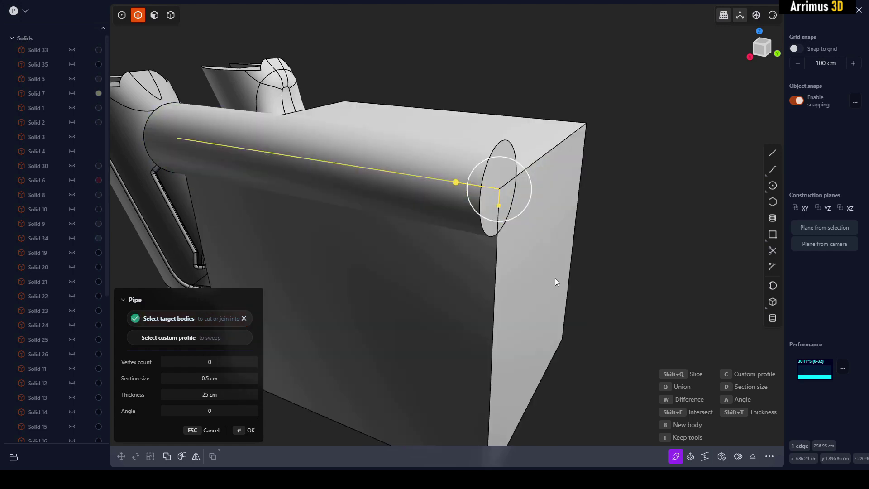
pyautogui.moveTo(596, 266); pyautogui.dragTo(407, 161, button='middle')
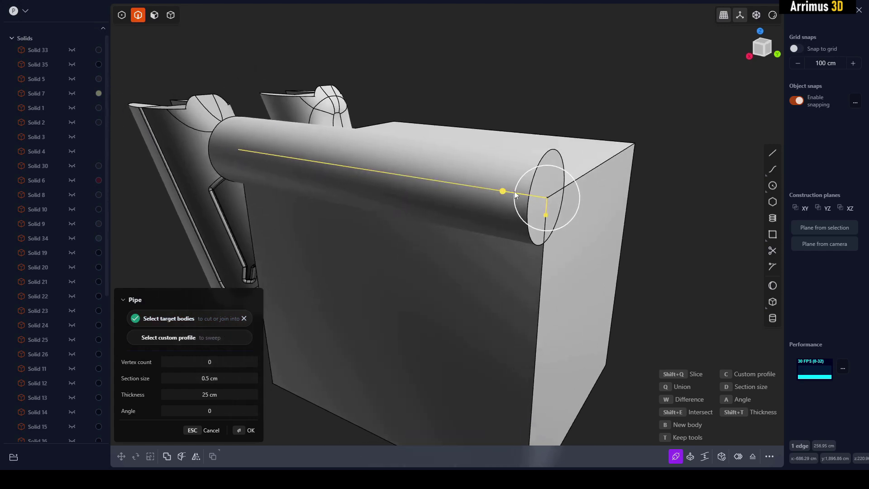
pyautogui.moveTo(576, 221); pyautogui.dragTo(562, 224, button='middle')
pyautogui.click(562, 223)
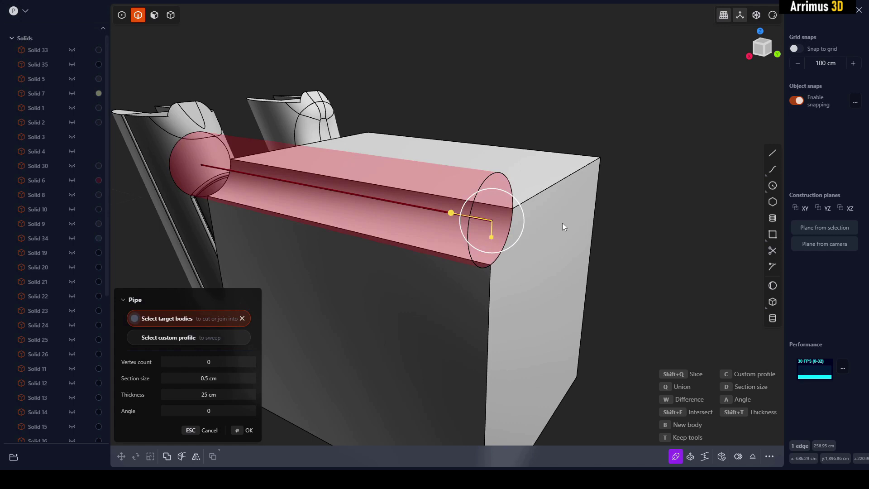
# - Set the pipe's section size to 5 cm
pyautogui.moveTo(523, 248); pyautogui.dragTo(498, 301, button='middle')
pyautogui.click(203, 379)
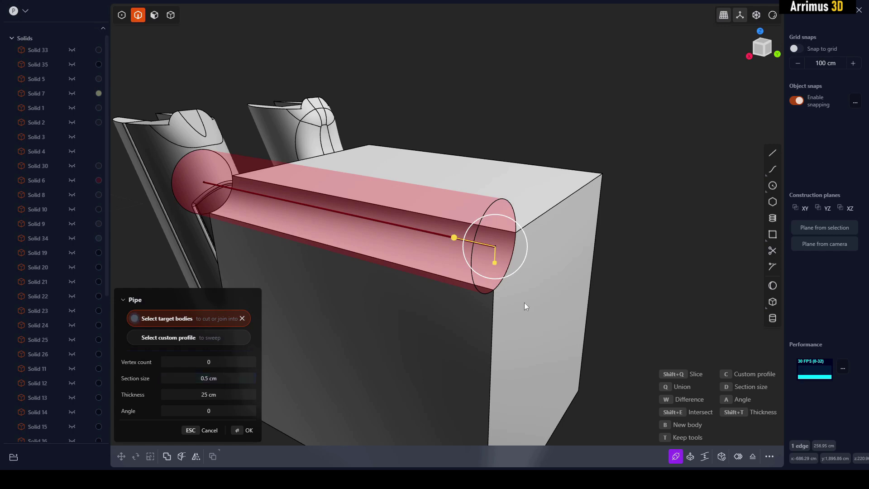
pyautogui.moveTo(524, 302); pyautogui.dragTo(514, 315, button='middle')
pyautogui.click(224, 380)
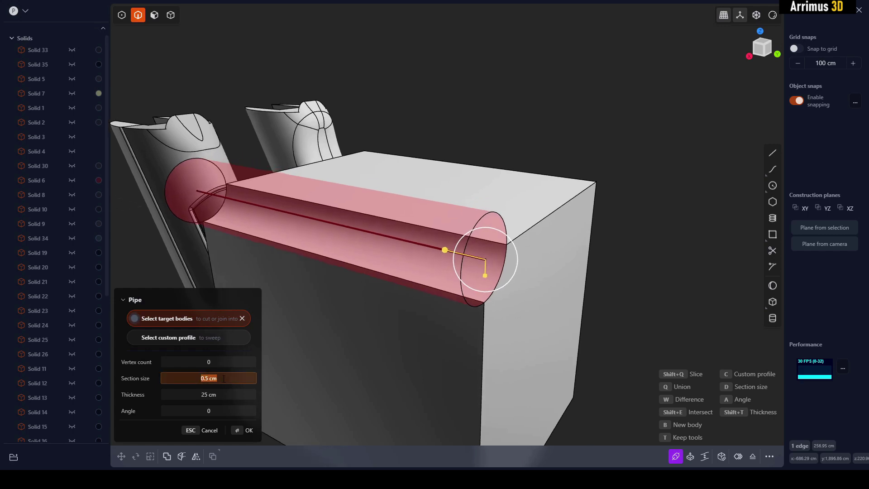
pyautogui.write('5')
pyautogui.moveTo(473, 292); pyautogui.dragTo(426, 270, button='middle')
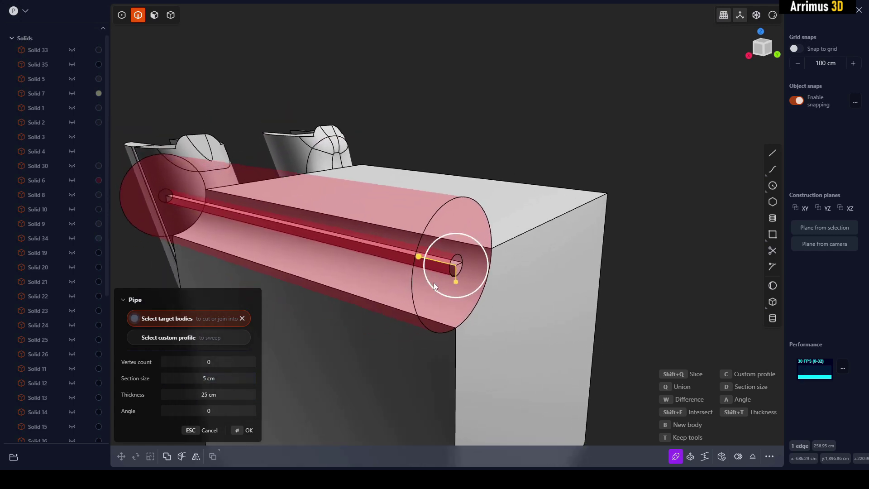
# - Set the pipe's thickness to 0 cm and its section size to 25 cm
pyautogui.click(225, 395)
pyautogui.write('0')
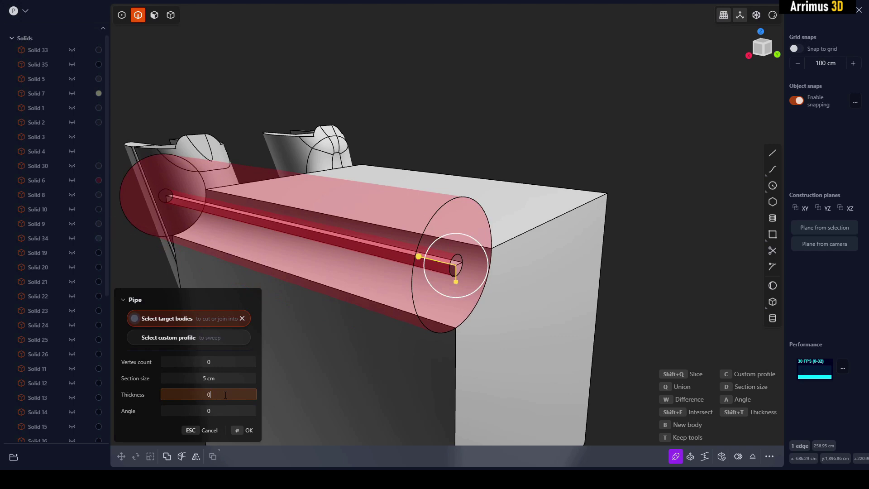
pyautogui.press('Return')
pyautogui.click(195, 378)
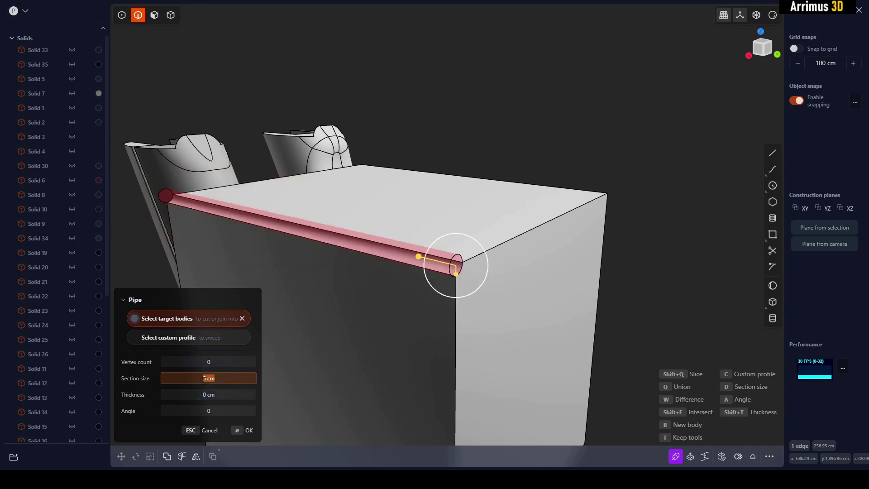
pyautogui.write('25')
pyautogui.press('Return')
pyautogui.moveTo(471, 255)
pyautogui.mouseDown(button='middle')
pyautogui.moveTo(480, 250)
pyautogui.moveTo(470, 248)
pyautogui.mouseUp(button='middle')
pyautogui.moveTo(441, 222); pyautogui.dragTo(440, 211, button='middle')
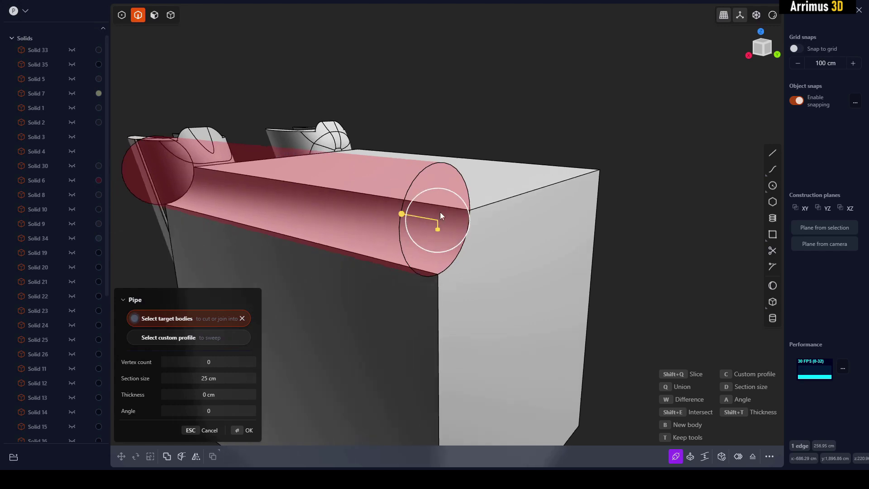
# - Set the pipe's section size to 50 cm
pyautogui.click(221, 379)
pyautogui.write('50')
pyautogui.press('Return')
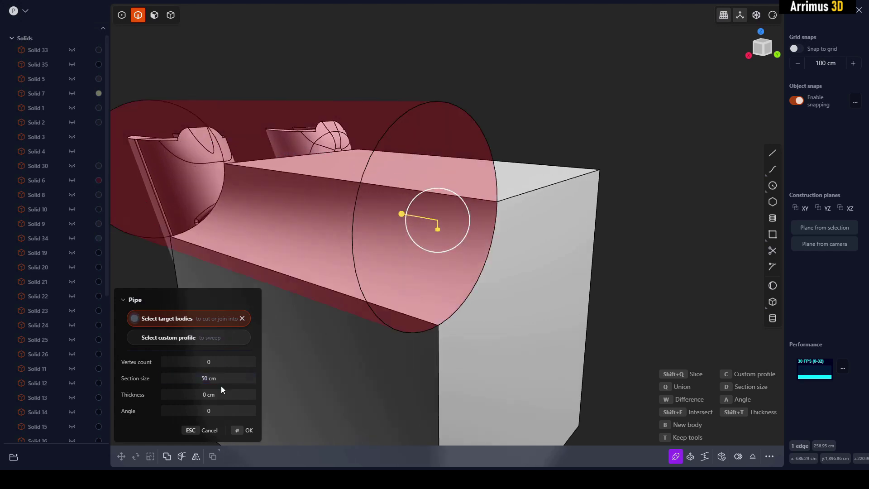
# - Give the pipe a wall thickness of 5 cm, and increase it to 10 cm
pyautogui.click(221, 394)
pyautogui.write('5')
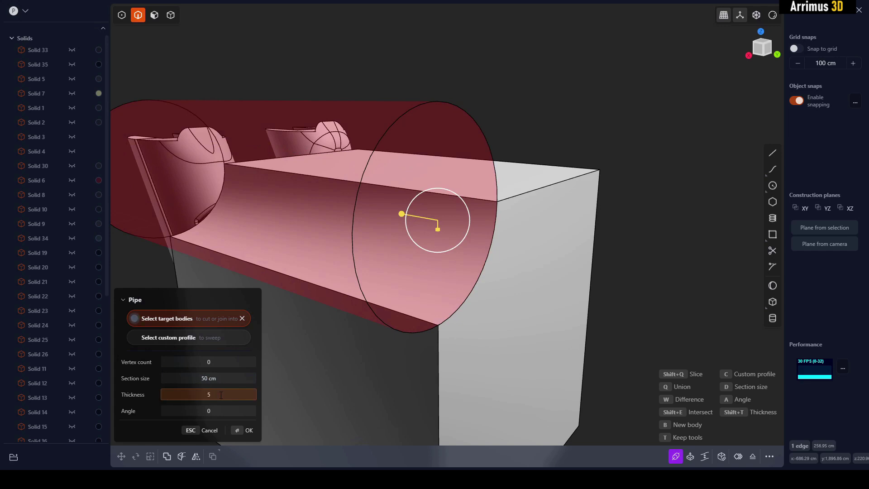
pyautogui.press('Return')
pyautogui.moveTo(444, 155)
pyautogui.mouseDown(button='middle')
pyautogui.moveTo(401, 200)
pyautogui.moveTo(451, 149)
pyautogui.mouseUp(button='middle')
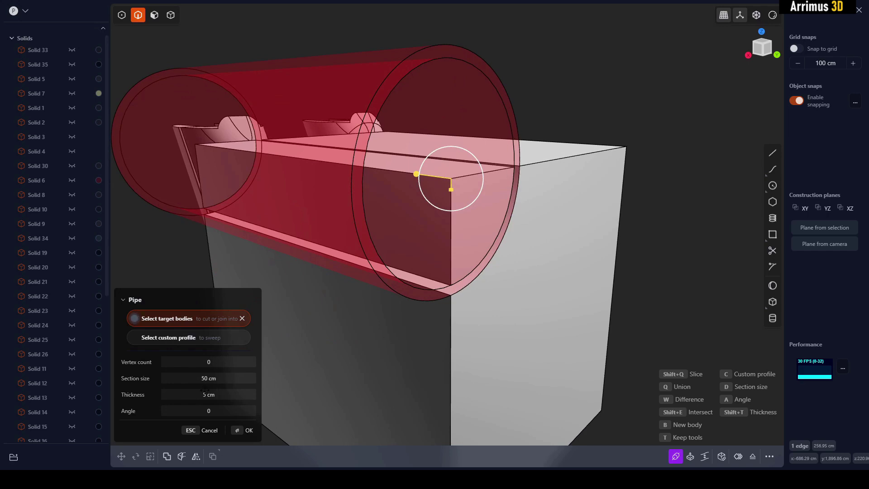
pyautogui.click(213, 394)
pyautogui.write('10')
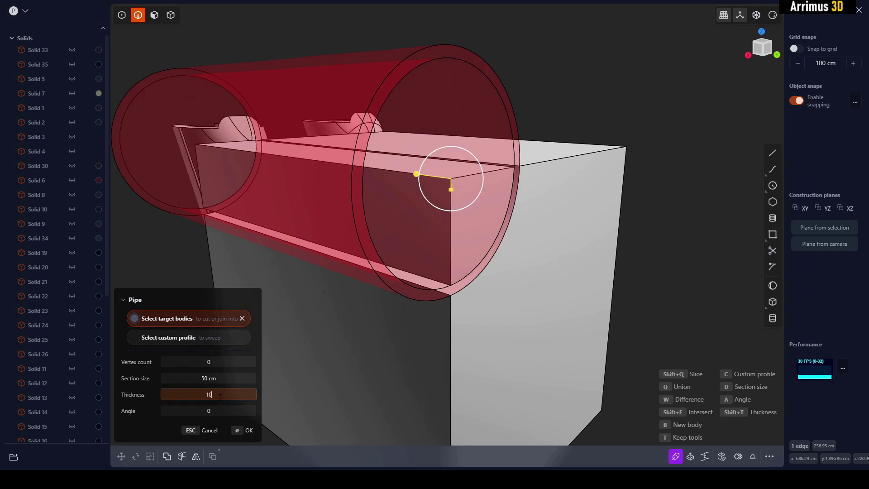
pyautogui.press('Return')
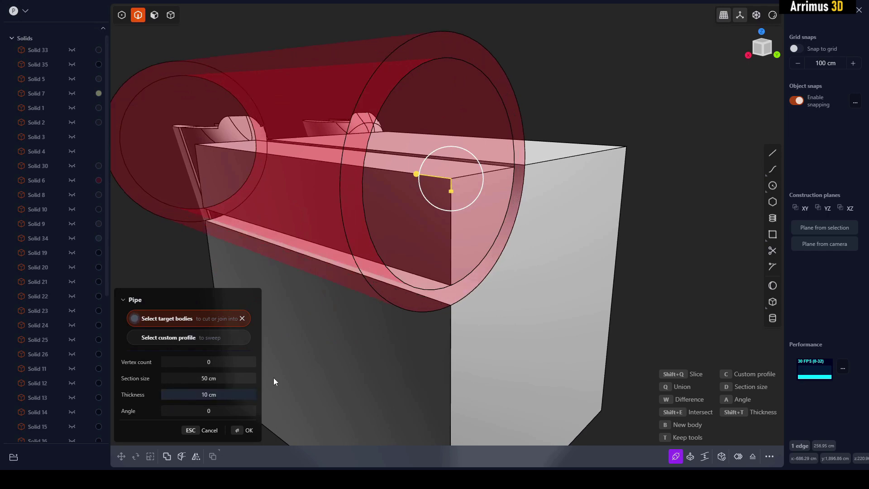
# - Increase the pipe's thickness to 25 cm, and raise it further to 50 cm
pyautogui.click(219, 394)
pyautogui.write('25')
pyautogui.press('Return')
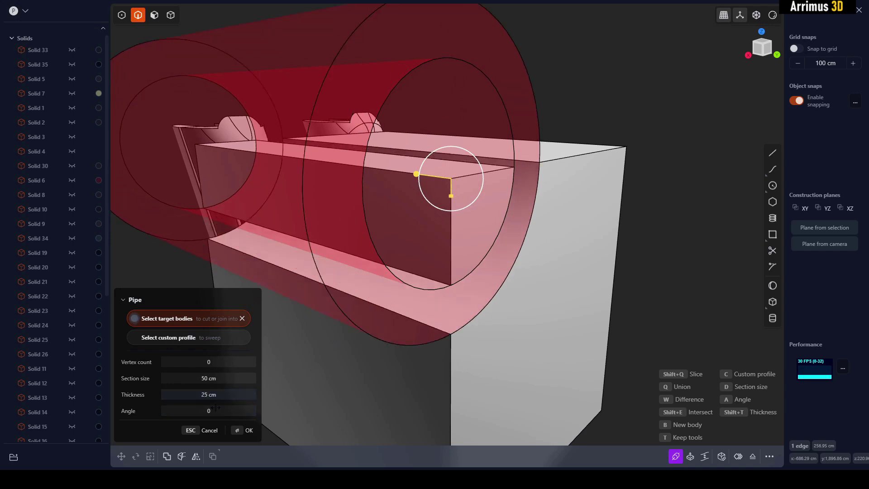
pyautogui.click(217, 396)
pyautogui.write('50')
pyautogui.press('Return')
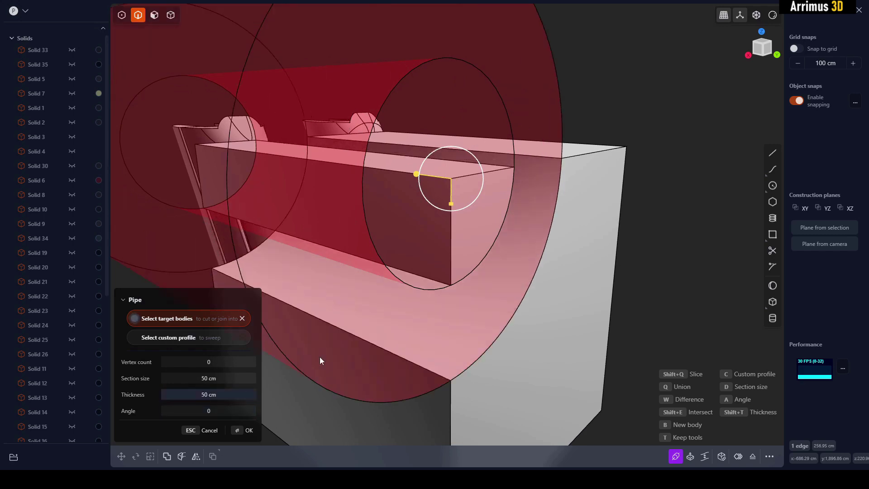
pyautogui.moveTo(392, 329); pyautogui.dragTo(388, 338, button='middle')
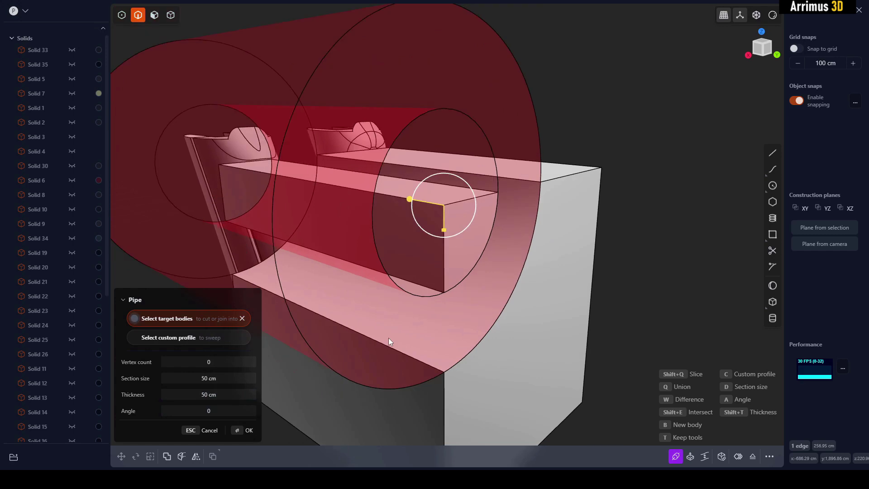
# - Reset the pipe's thickness to 0 cm
pyautogui.click(214, 395)
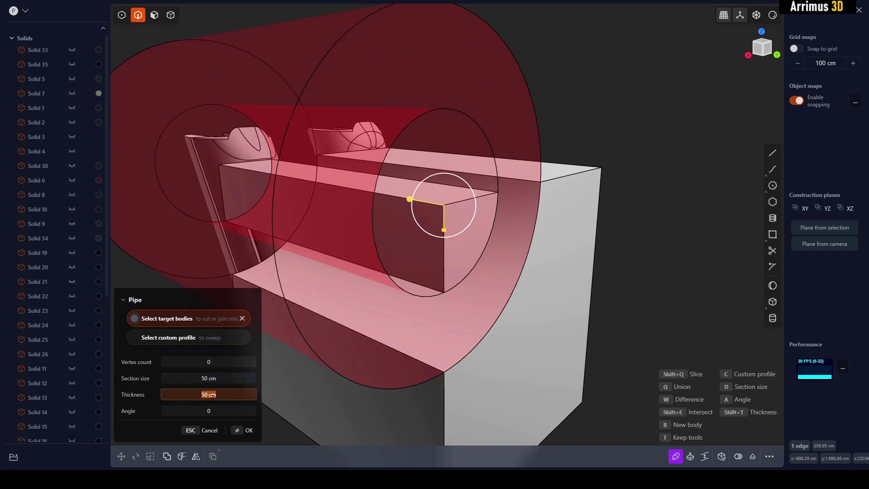
pyautogui.write('0')
pyautogui.press('Return')
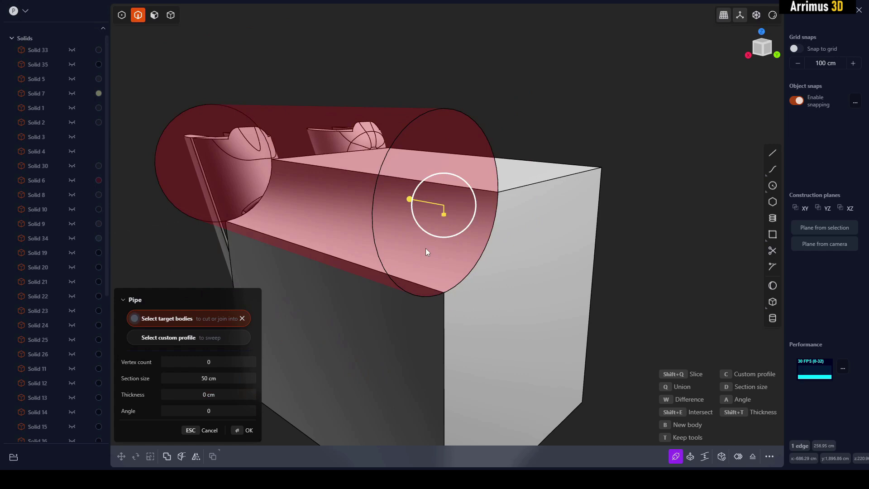
# - Set the pipe's vertex count to 3 for a triangular cross-section
pyautogui.moveTo(416, 298); pyautogui.dragTo(420, 299, button='middle')
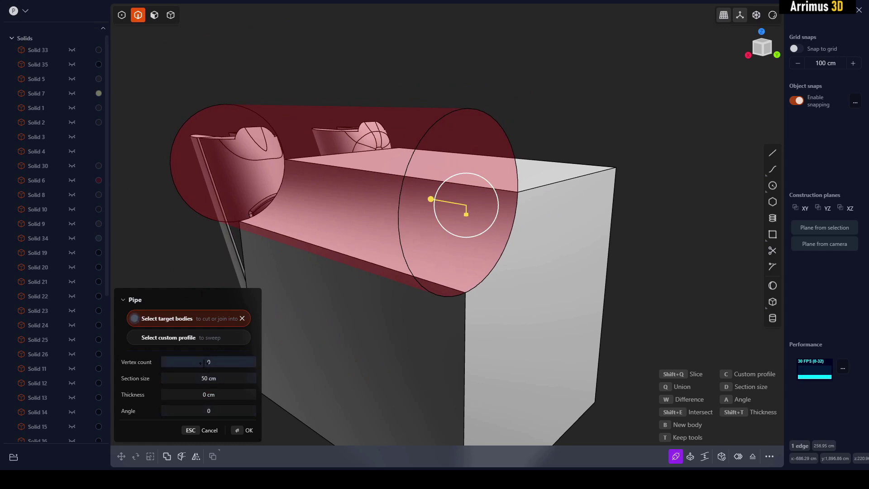
pyautogui.moveTo(482, 300); pyautogui.dragTo(493, 299, button='middle')
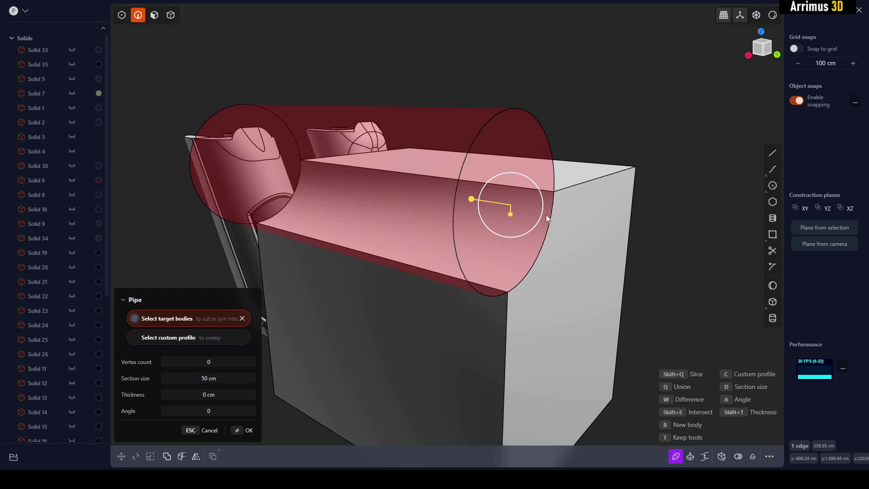
pyautogui.click(234, 360)
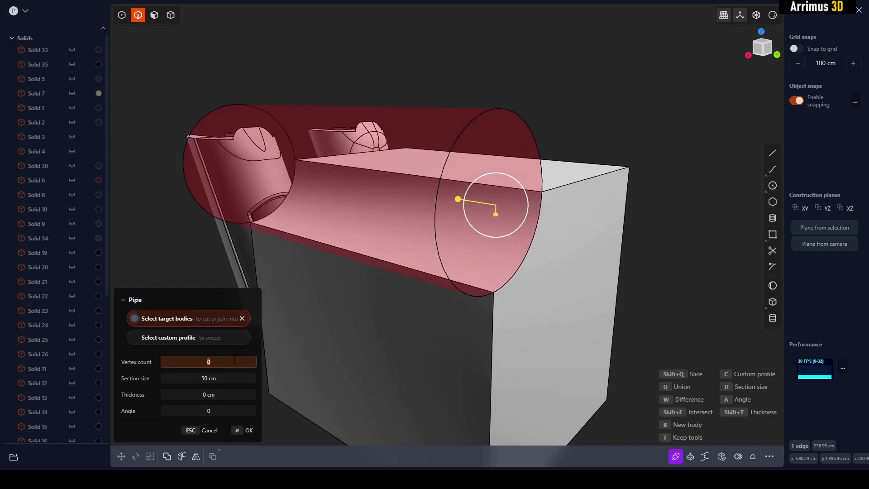
pyautogui.press('Return')
pyautogui.scroll(3, 492, 269)
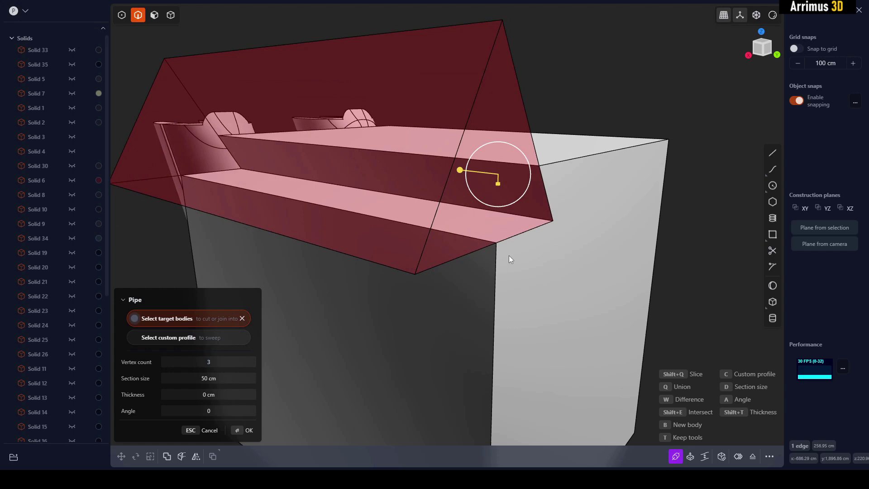
# - Set the pipe's vertex count to 4, and raise it further to 5
pyautogui.click(216, 362)
pyautogui.write('4')
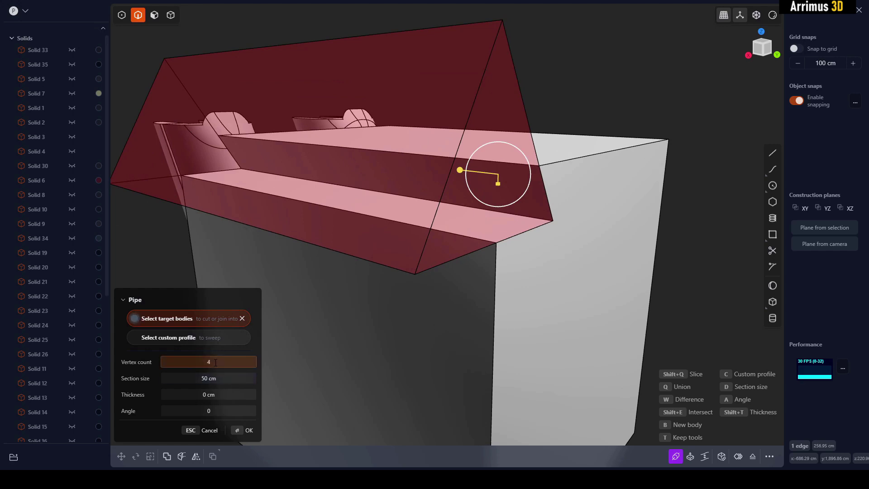
pyautogui.press('Return')
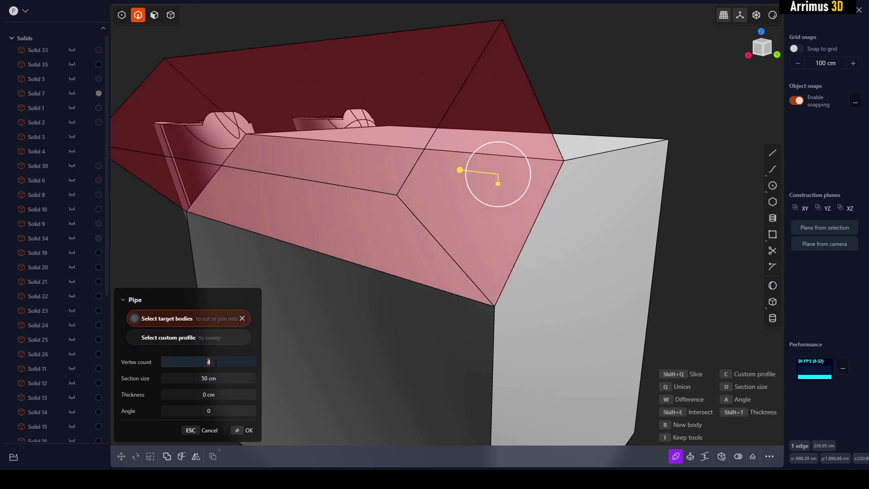
pyautogui.click(215, 362)
pyautogui.write('5')
pyautogui.press('Return')
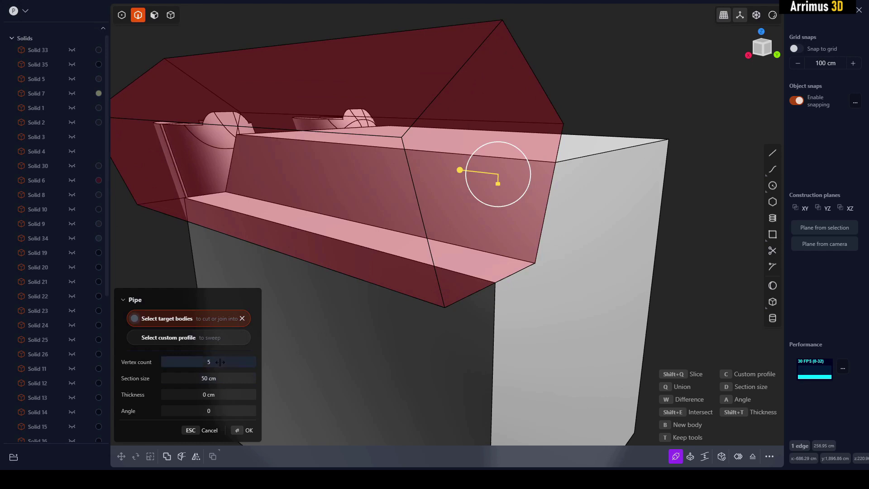
# - Raise the pipe's vertex count to 6, and return it to 3 for a triangular section
pyautogui.click(219, 362)
pyautogui.write('6')
pyautogui.press('Return')
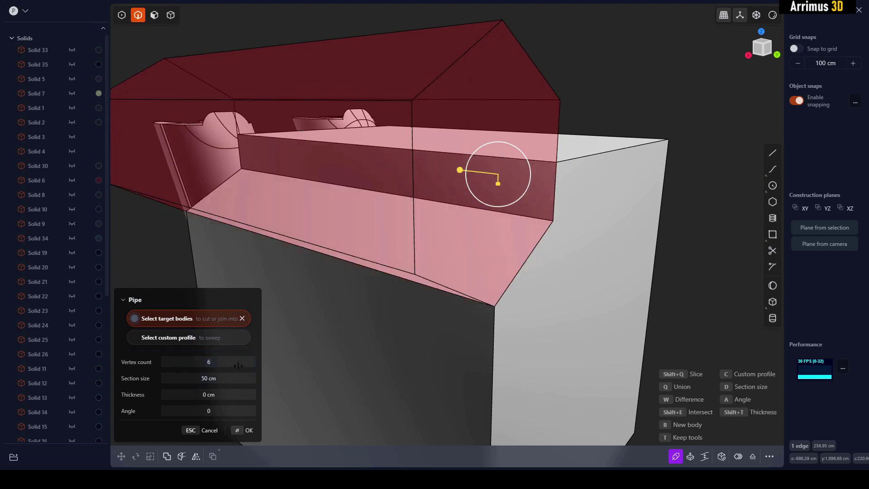
pyautogui.click(216, 366)
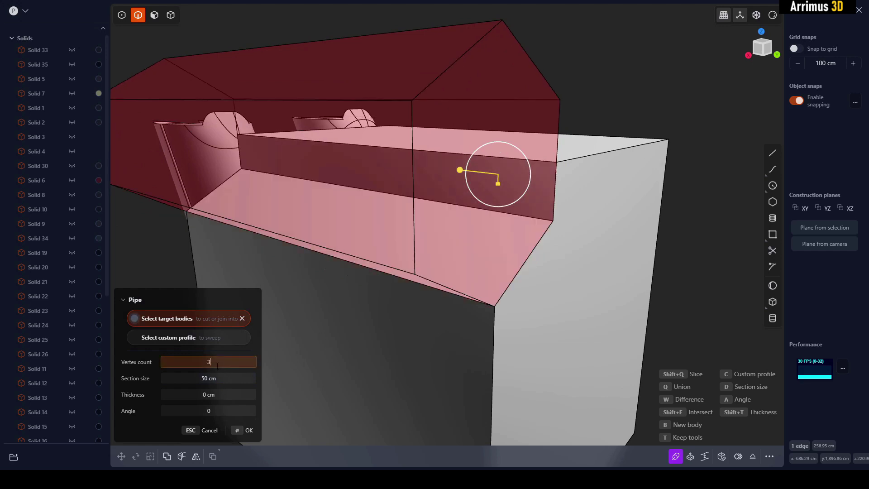
pyautogui.press('Return')
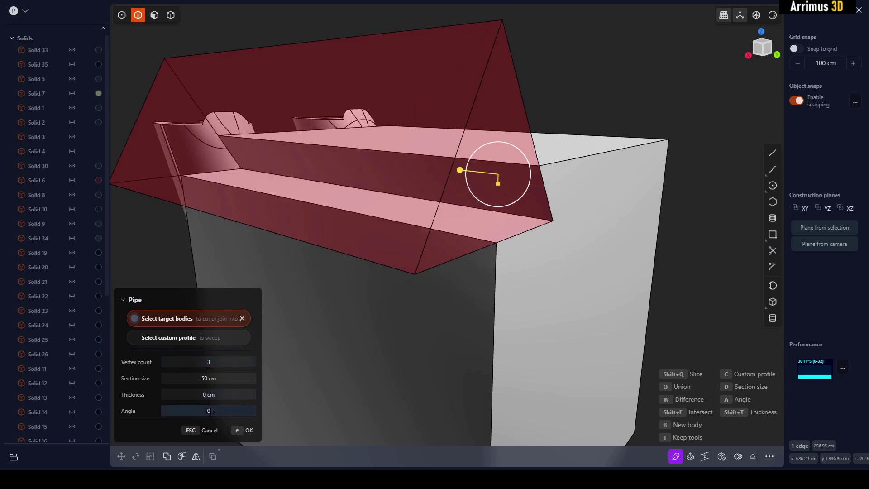
# - Rotate the pipe's triangular section to an angle of 67, and further to 125
pyautogui.moveTo(212, 411); pyautogui.dragTo(252, 410)
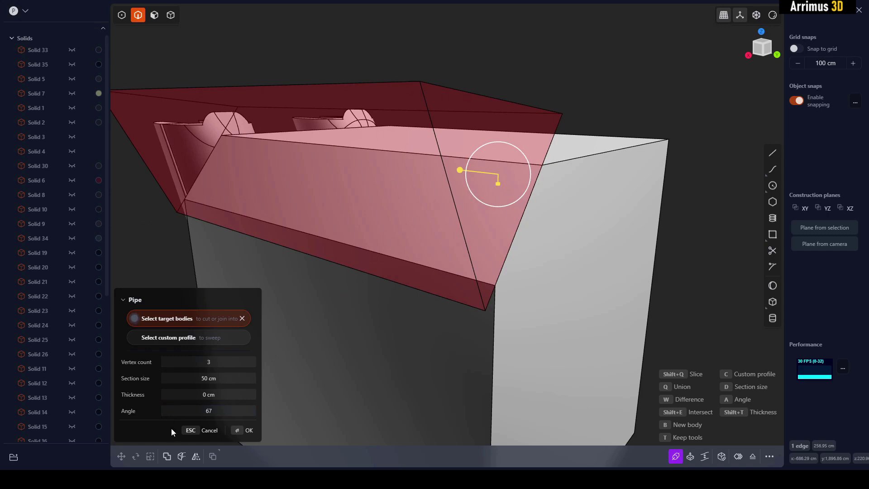
pyautogui.moveTo(172, 411); pyautogui.dragTo(202, 410)
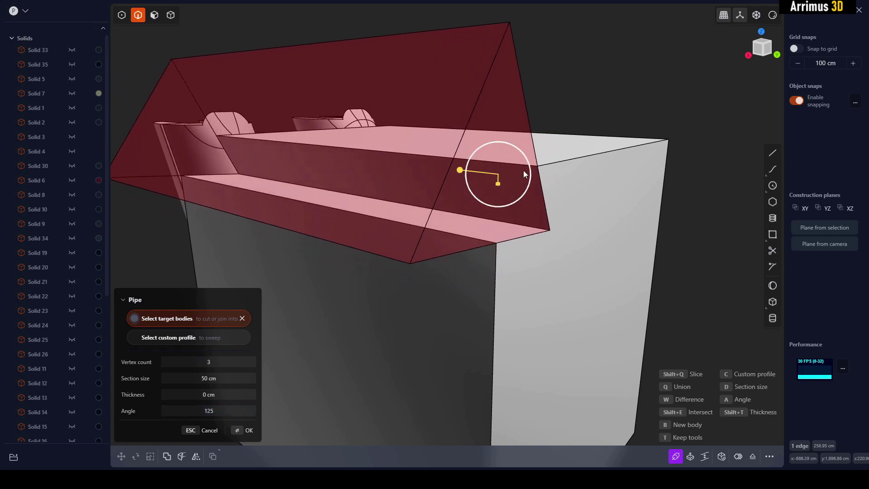
pyautogui.moveTo(523, 170); pyautogui.dragTo(419, 294, button='middle')
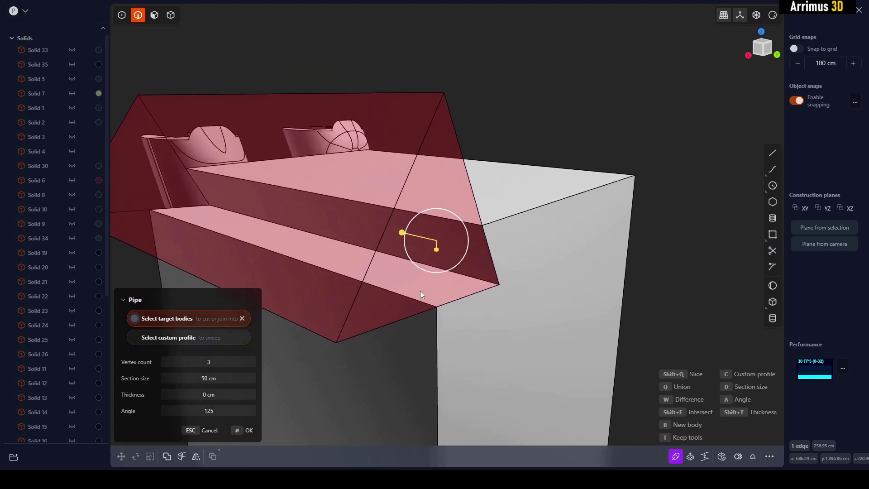
# - Set the pipe's vertex count to 4 while keeping the rotated section
pyautogui.click(221, 362)
pyautogui.write('4')
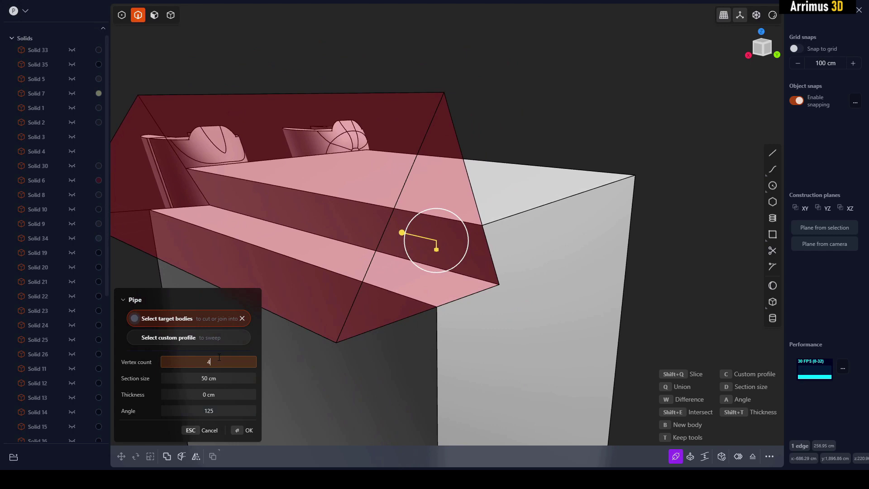
pyautogui.press('Return')
pyautogui.moveTo(360, 335); pyautogui.dragTo(386, 317, button='middle')
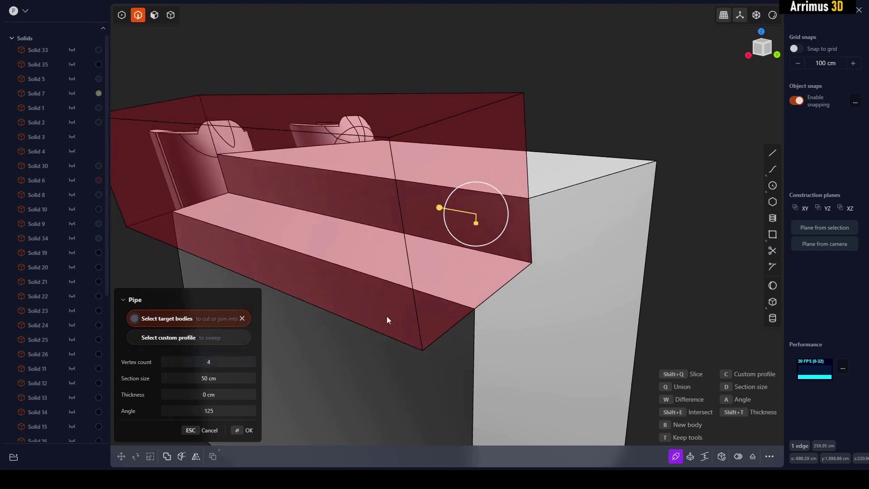
# - Set the pipe's section size to 100 cm and apply the cut to the box
pyautogui.click(222, 378)
pyautogui.write('100')
pyautogui.press('Return')
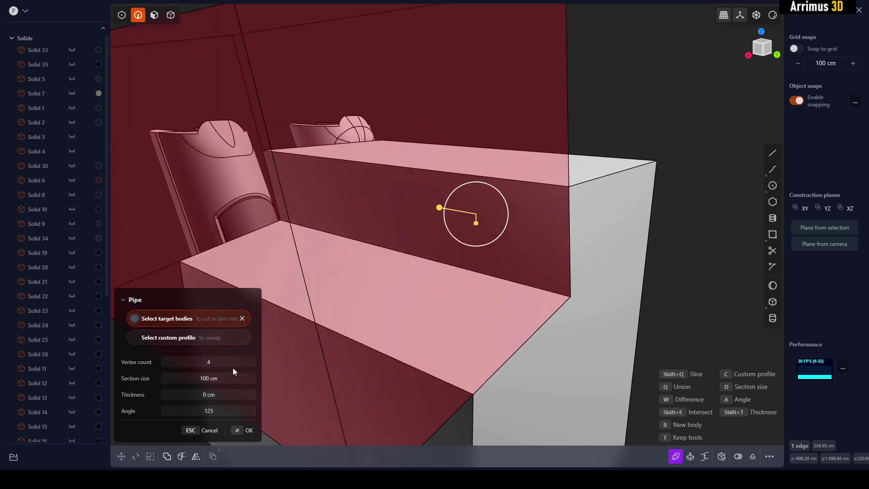
pyautogui.moveTo(400, 274); pyautogui.dragTo(394, 259, button='middle')
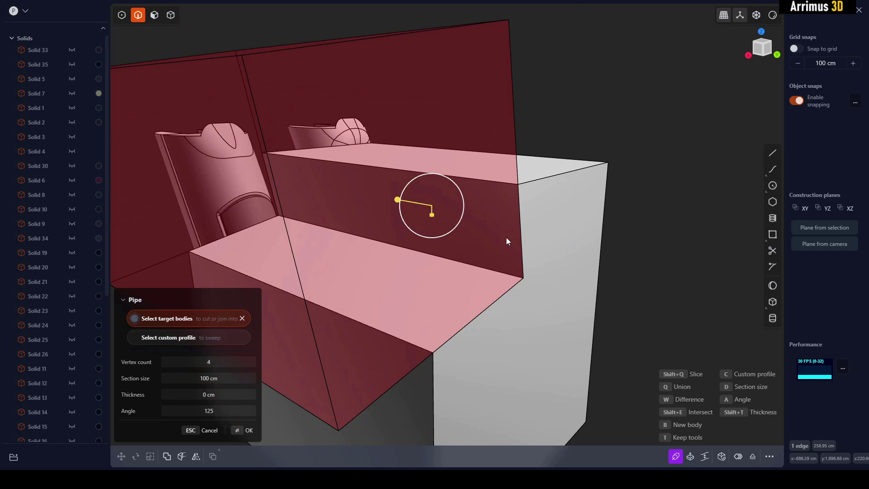
pyautogui.moveTo(506, 237); pyautogui.dragTo(494, 208, button='middle')
pyautogui.press('Return')
pyautogui.moveTo(576, 198); pyautogui.dragTo(557, 220, button='middle')
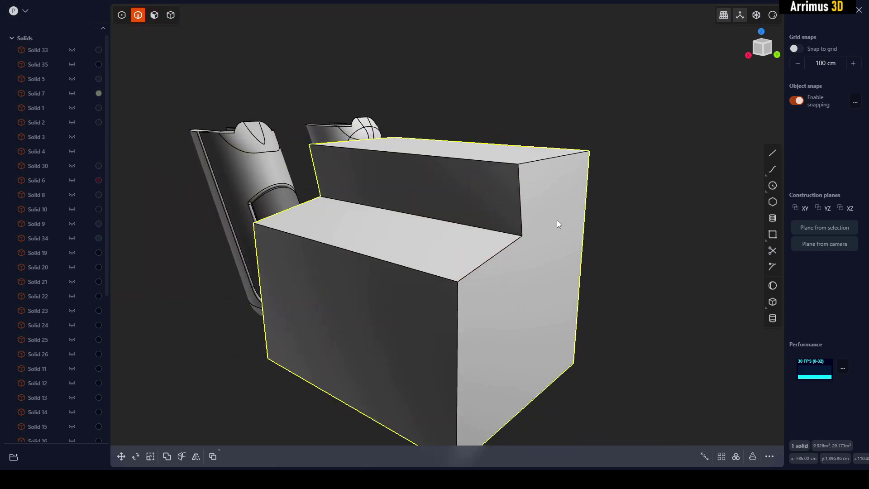
pyautogui.click(666, 187)
pyautogui.click(512, 223)
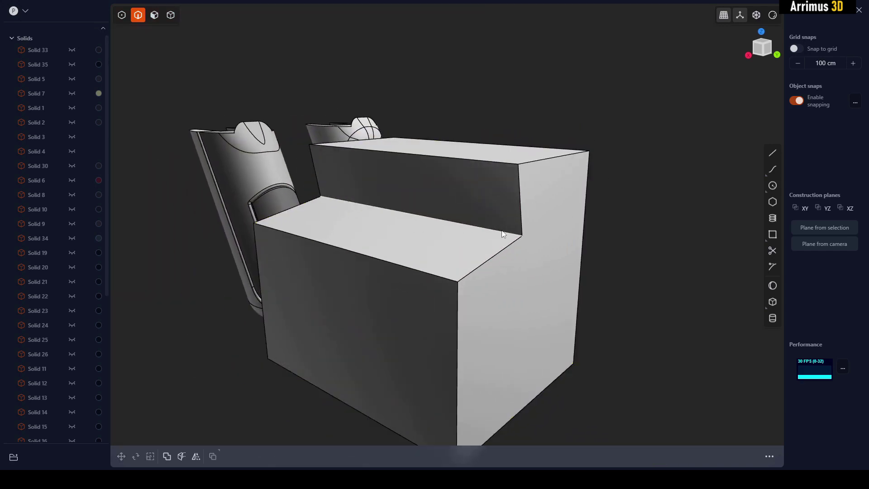
pyautogui.press('f')
pyautogui.press('Escape')
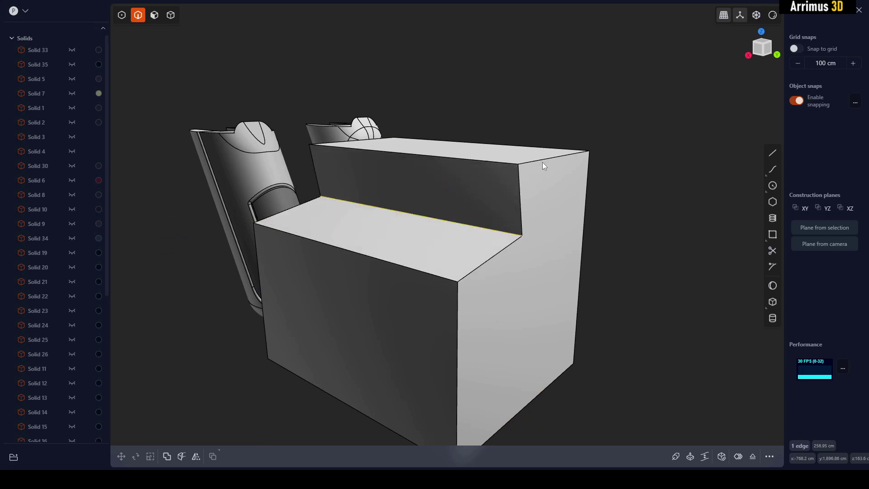
pyautogui.click(649, 176)
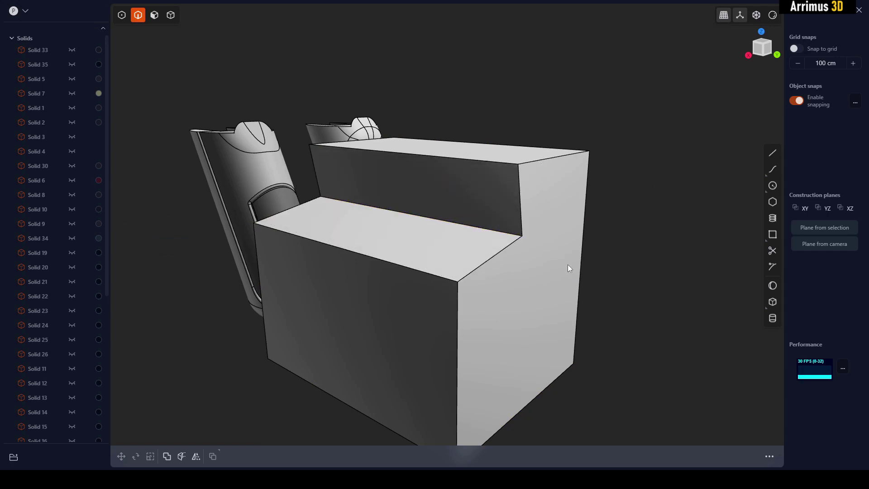
# - Select the two connected notch edges on the box's end face as a path and start Pipe
pyautogui.moveTo(567, 265); pyautogui.dragTo(556, 219, button='middle')
pyautogui.click(526, 188)
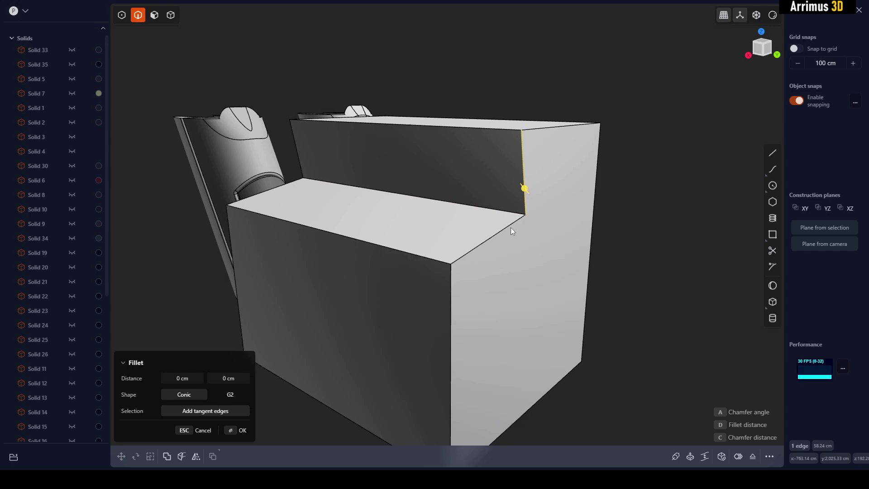
pyautogui.keyDown('shift'); pyautogui.click(507, 227); pyautogui.keyUp('shift')
pyautogui.press('p')
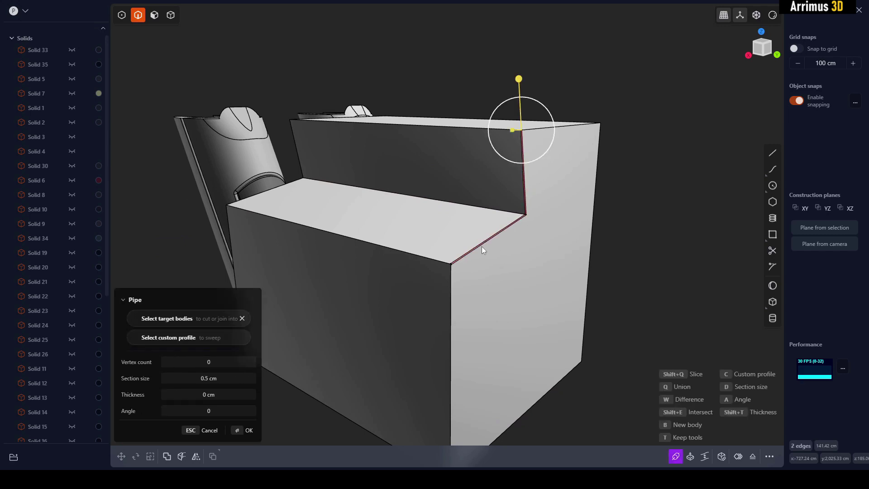
# - Set the pipe's section size to 25 cm and cut it out of the box along the notch edges
pyautogui.click(207, 395)
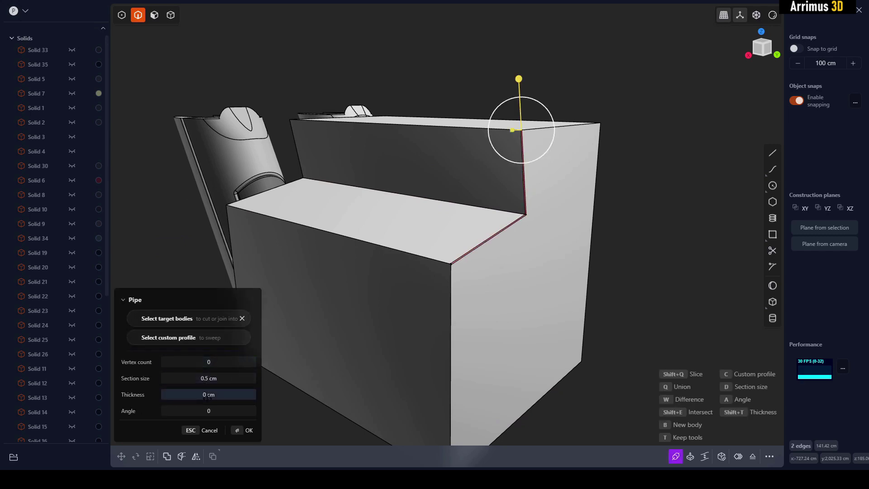
pyautogui.write('d25')
pyautogui.press('Return')
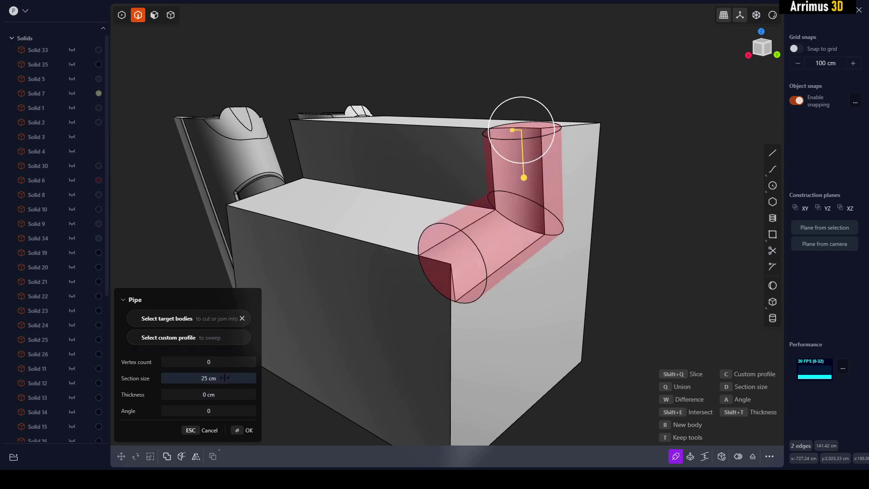
pyautogui.scroll(1, 500, 243)
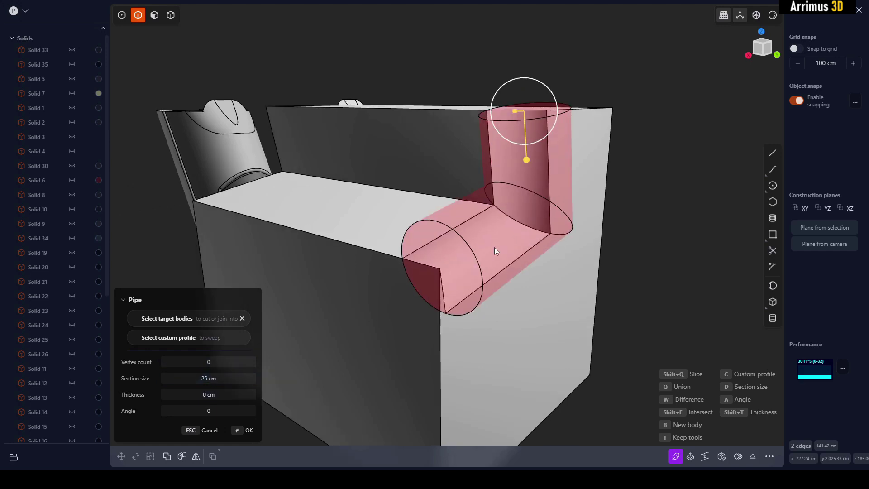
pyautogui.moveTo(484, 170); pyautogui.dragTo(570, 267, button='middle')
pyautogui.press('Return')
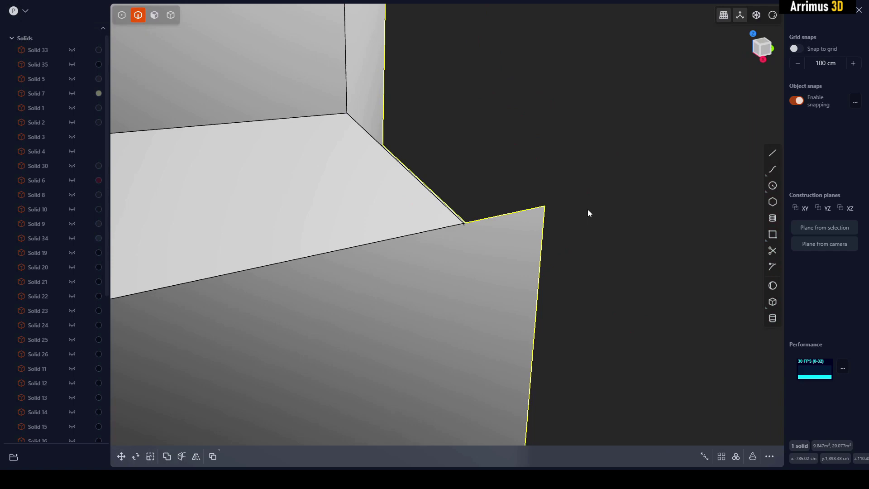
# - Isolate the stepped box so that only it is shown, and bring the pipe cut into view
pyautogui.scroll(-3, 587, 209)
pyautogui.moveTo(588, 209); pyautogui.dragTo(427, 216, button='middle')
pyautogui.keyDown('shift'); pyautogui.moveTo(427, 217); pyautogui.dragTo(655, 227, button='middle'); pyautogui.keyUp('shift')
pyautogui.press('4')
pyautogui.click(396, 188)
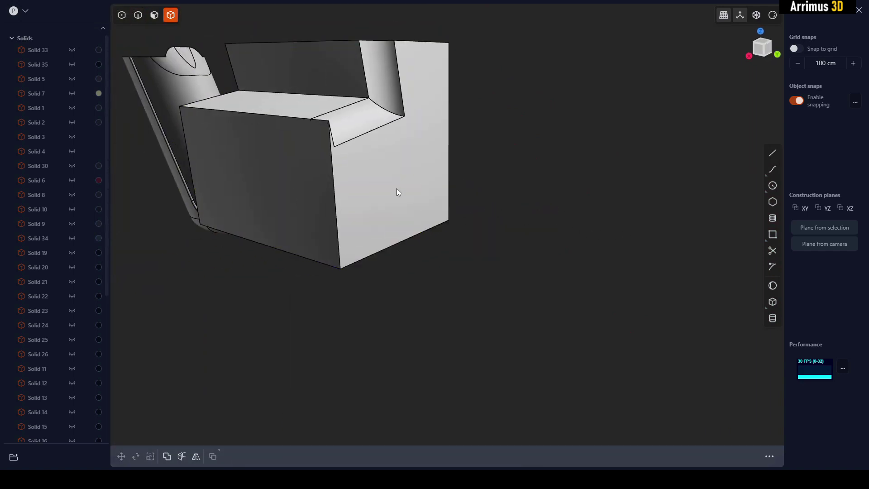
pyautogui.click(397, 188)
pyautogui.hotkey('shift', 'h')
pyautogui.keyDown('shift'); pyautogui.moveTo(496, 215); pyautogui.dragTo(327, 197, button='middle'); pyautogui.keyUp('shift')
pyautogui.scroll(2, 326, 195)
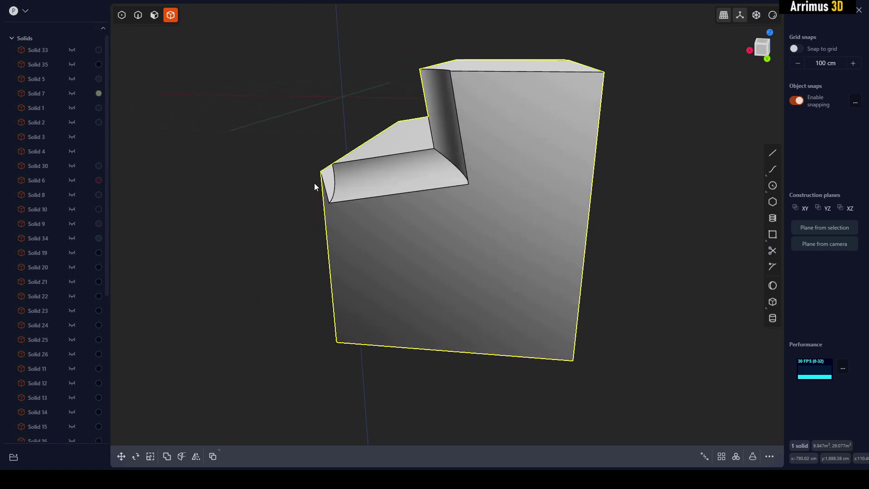
# - Offset the small leftover face at the end of the pipe groove inward by about 12.4 cm
pyautogui.press('3')
pyautogui.click(330, 181)
pyautogui.scroll(3, 334, 174)
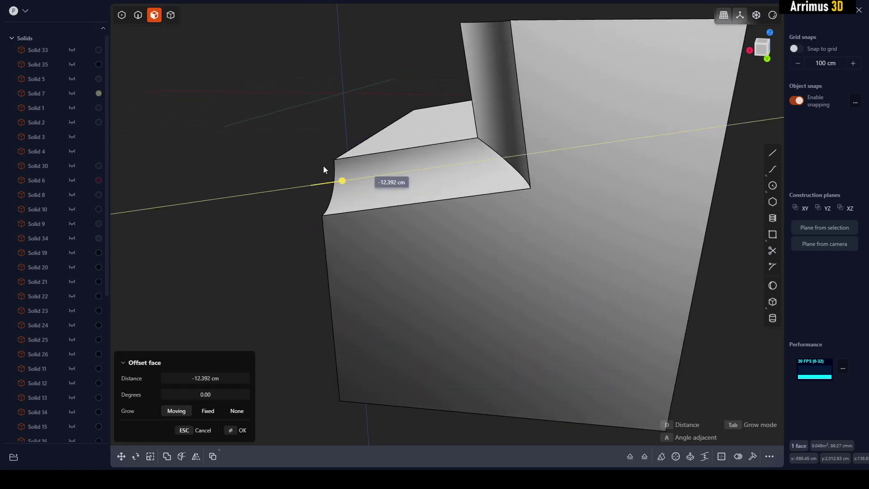
pyautogui.click(318, 145)
pyautogui.moveTo(318, 145); pyautogui.dragTo(561, 173, button='middle')
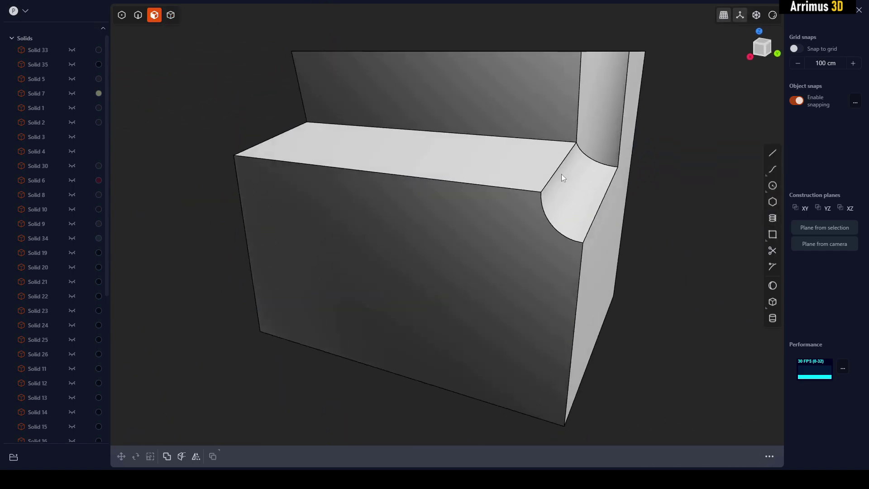
# - Undo the face offset, the isolation of the box and the pipe cut
pyautogui.hotkey('ctrl', 'z')
pyautogui.hotkey('ctrl', 'z')
pyautogui.hotkey('ctrl', 'z')
pyautogui.hotkey('ctrl', 'z')
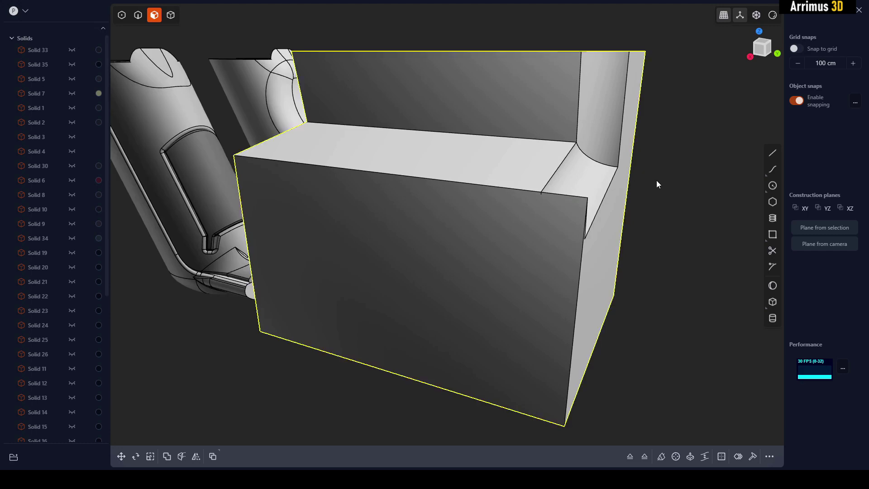
pyautogui.hotkey('ctrl', 'z')
# - Create a pipe with a 25 cm section size along the two selected notch edges as a new body
pyautogui.press('f')
pyautogui.press('p')
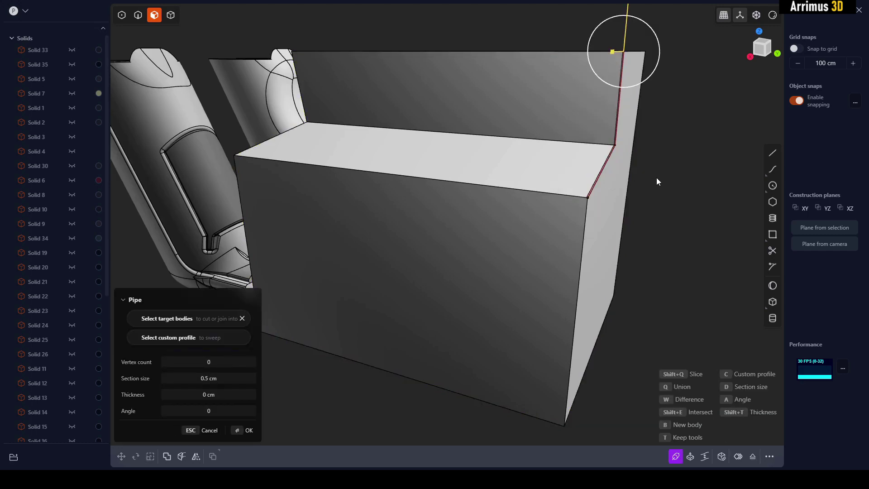
pyautogui.click(208, 378)
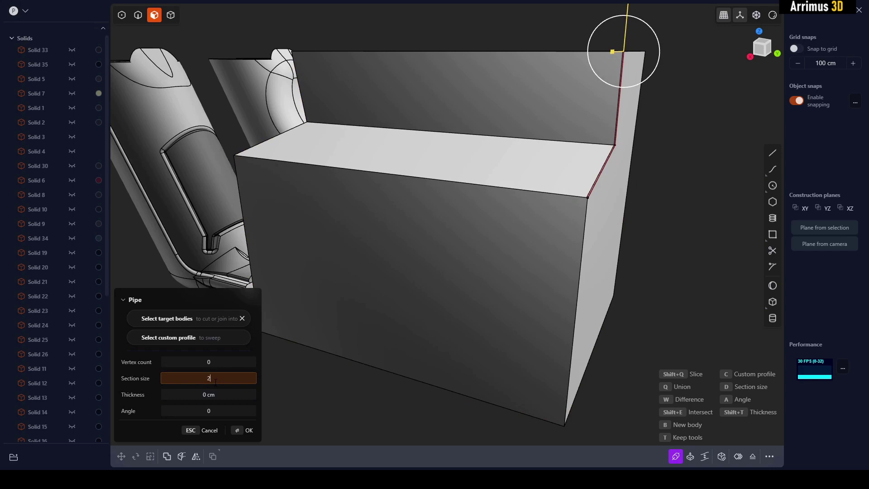
pyautogui.write('25')
pyautogui.moveTo(448, 319); pyautogui.dragTo(439, 327, button='middle')
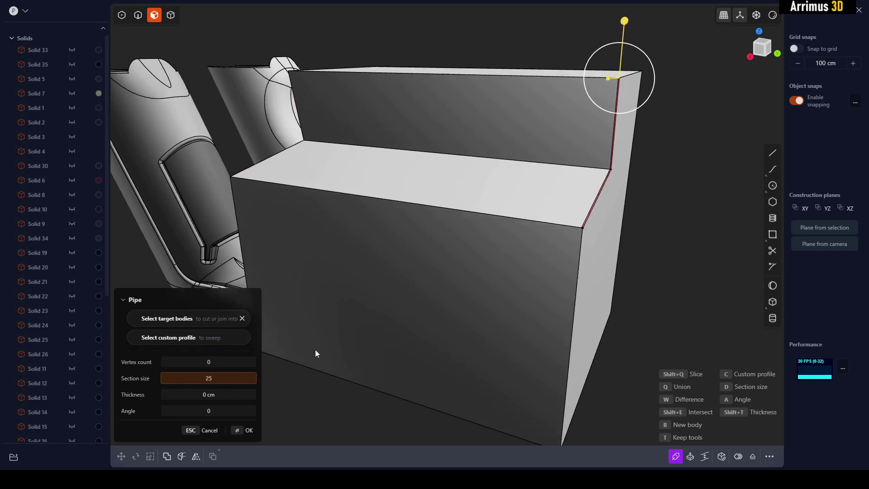
pyautogui.press('Return')
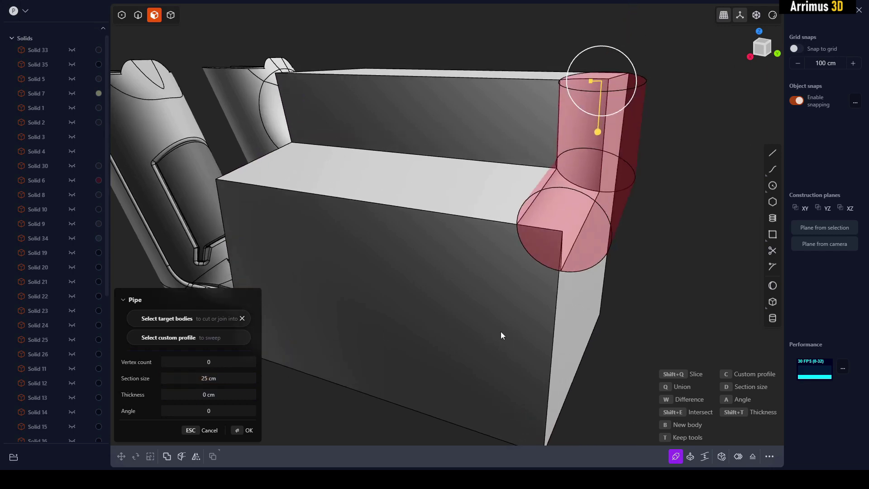
pyautogui.press('b')
pyautogui.rightClick(657, 289)
pyautogui.click(678, 280)
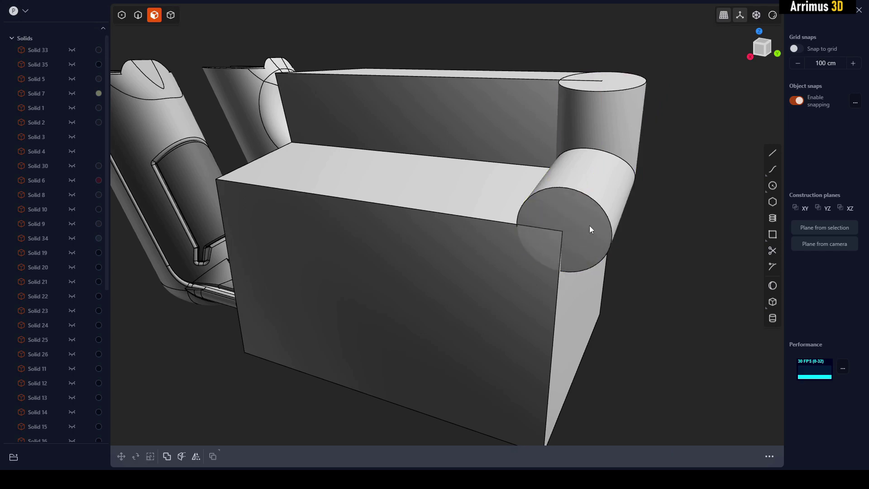
# - Extend the new pipe by offsetting its front end face outward and its upper end face by about 13 cm
pyautogui.click(589, 225)
pyautogui.moveTo(579, 240); pyautogui.dragTo(568, 267)
pyautogui.rightClick(642, 198)
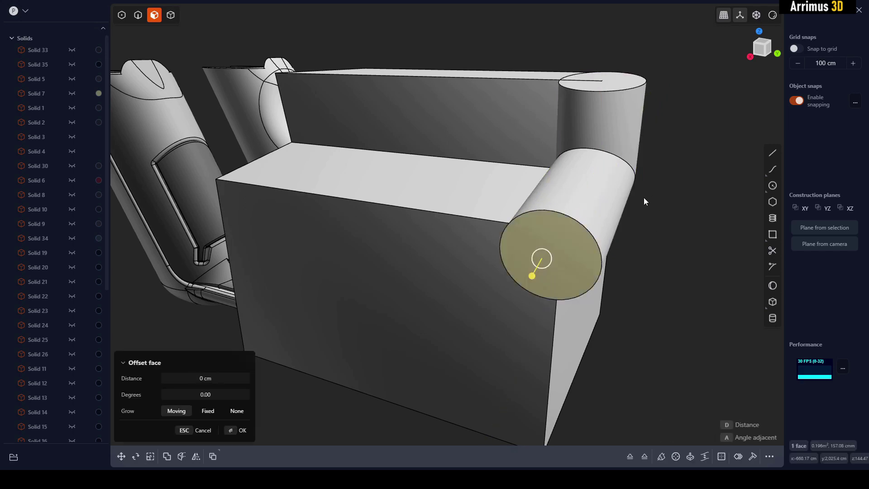
pyautogui.moveTo(643, 197); pyautogui.dragTo(634, 227, button='middle')
pyautogui.click(596, 127)
pyautogui.moveTo(597, 127); pyautogui.dragTo(598, 104)
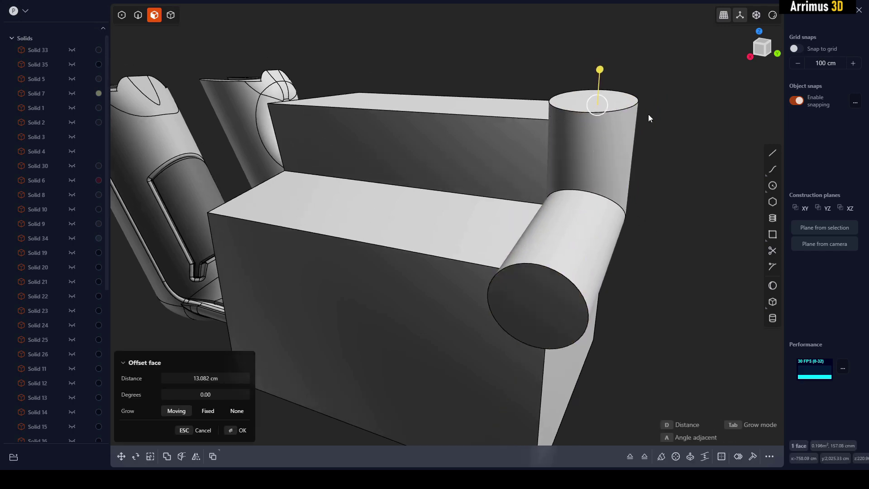
# - Fillet the corner edge where the upright and forward segments of the new pipe meet
pyautogui.rightClick(652, 119)
pyautogui.click(675, 152)
pyautogui.press('2')
pyautogui.click(602, 196)
pyautogui.moveTo(602, 197); pyautogui.dragTo(549, 191, button='middle')
pyautogui.moveTo(549, 192); pyautogui.dragTo(577, 153)
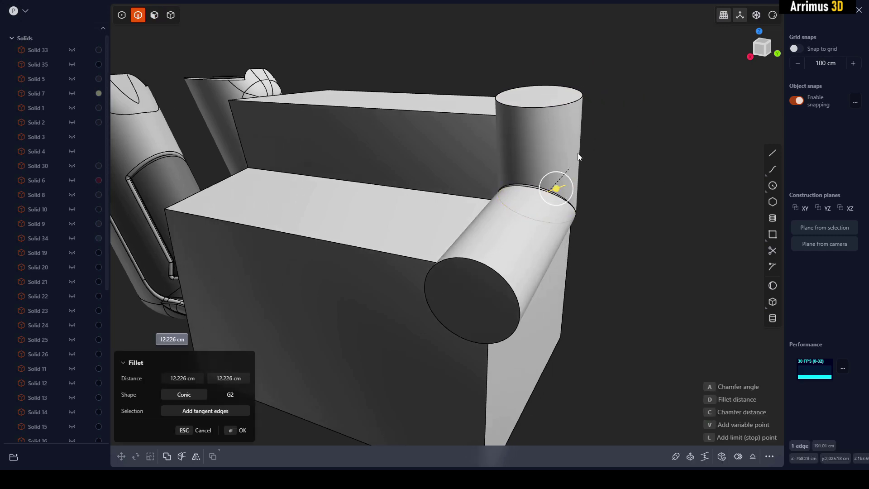
pyautogui.press('Escape')
pyautogui.moveTo(566, 181); pyautogui.dragTo(466, 191, button='middle')
pyautogui.press('f')
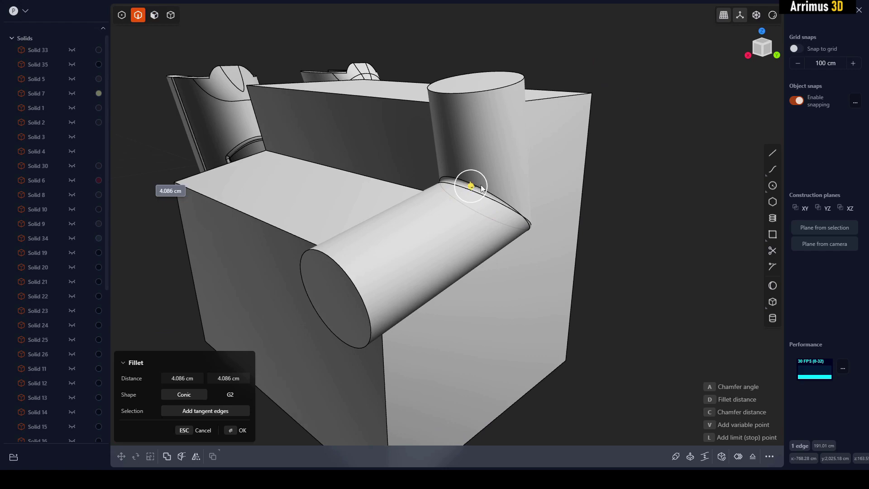
pyautogui.moveTo(482, 190); pyautogui.dragTo(511, 178)
pyautogui.press('Return')
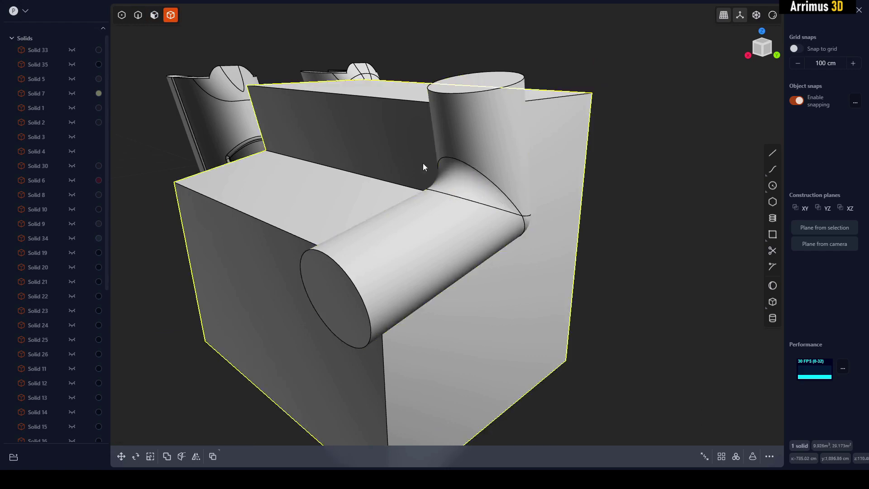
# - Subtract the extended pipe from the notched box and clear the selection
pyautogui.keyDown('shift'); pyautogui.click(462, 176); pyautogui.keyUp('shift')
pyautogui.moveTo(462, 176); pyautogui.dragTo(535, 201, button='middle')
pyautogui.press('q')
pyautogui.press('Return')
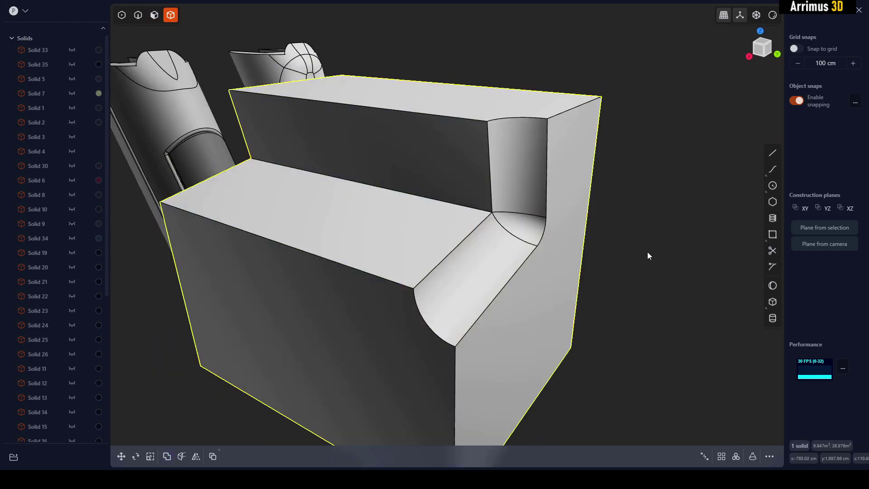
pyautogui.click(647, 252)
# - Fillet the long inner edge of the box's step, where the upper wall meets the ledge
pyautogui.moveTo(647, 252); pyautogui.dragTo(634, 242, button='middle')
pyautogui.press('2')
pyautogui.click(470, 188)
pyautogui.press('b')
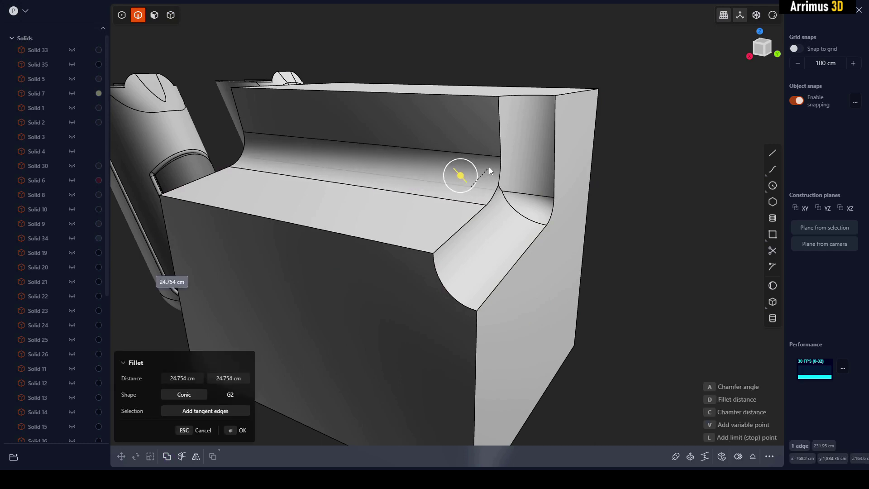
pyautogui.click(492, 162)
pyautogui.press('Return')
pyautogui.click(498, 171)
pyautogui.press('b')
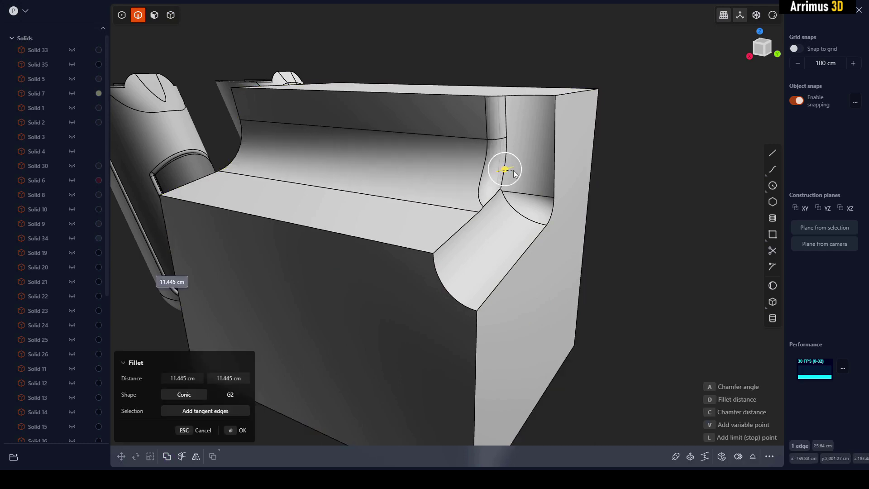
pyautogui.click(509, 188)
pyautogui.press('Escape')
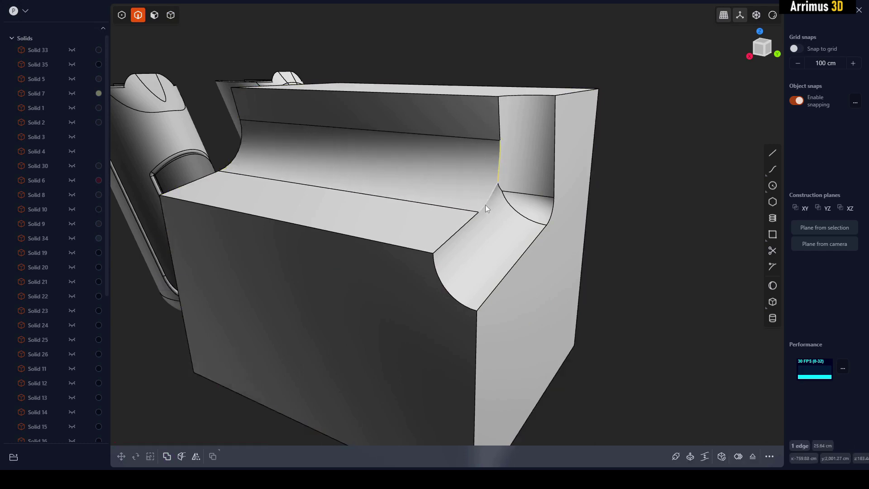
# - Fillet the ridge edges where the pipe groove meets the ledge and the upper wall
pyautogui.click(485, 203)
pyautogui.press('b')
pyautogui.click(553, 196)
pyautogui.press('Return')
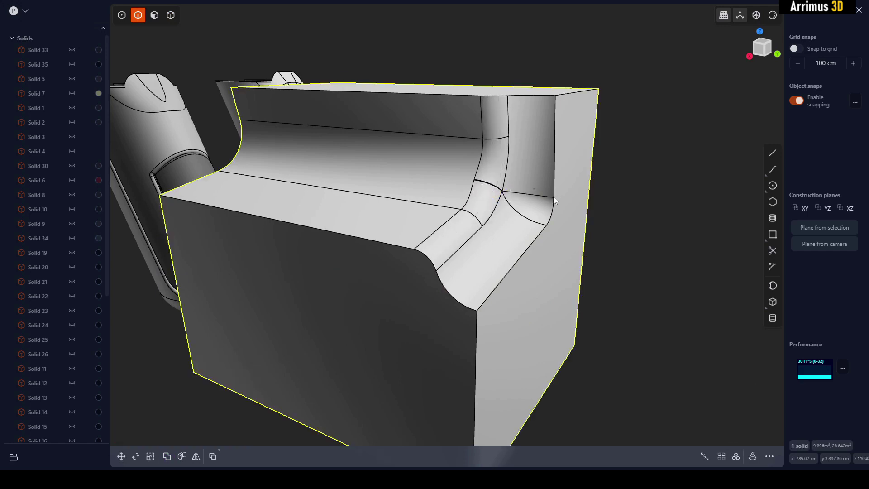
# - Fillet the groove's outer edge along the box's side face by about 12.7 cm
pyautogui.click(527, 243)
pyautogui.press('b')
pyautogui.click(570, 215)
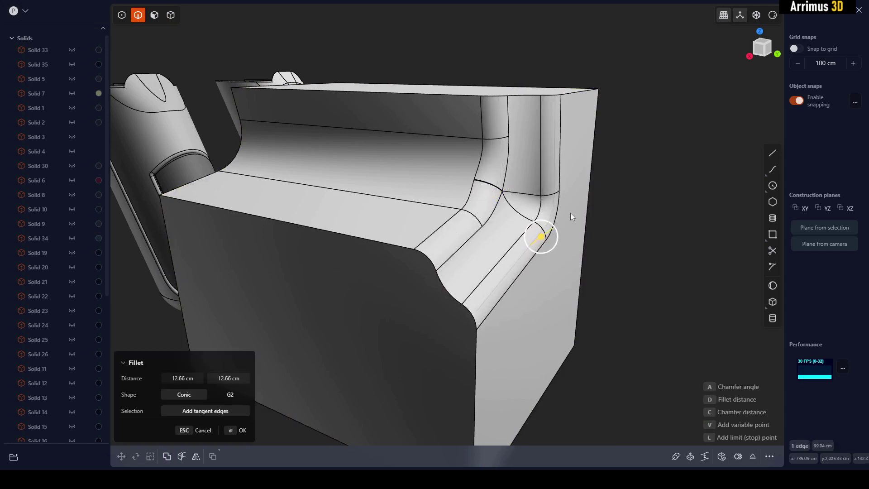
pyautogui.press('Return')
# - Delete the filleted demo box and leave the two curved bodies in the scene
pyautogui.scroll(-3, 567, 221)
pyautogui.press('4')
pyautogui.click(640, 255)
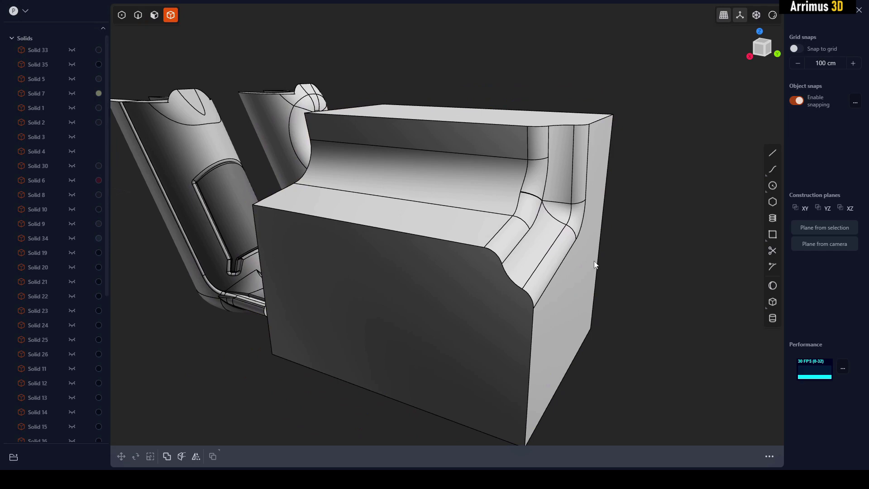
pyautogui.click(530, 246)
pyautogui.press('Delete')
pyautogui.moveTo(450, 256); pyautogui.dragTo(557, 271, button='middle')
pyautogui.moveTo(555, 90); pyautogui.dragTo(234, 362)
pyautogui.click(344, 346)
# - Start a pipe along the curved edge below the first body's raised tab, with a section size of 5 cm
pyautogui.moveTo(355, 276); pyautogui.dragTo(438, 207, button='middle')
pyautogui.click(357, 178)
pyautogui.press('2')
pyautogui.click(429, 208)
pyautogui.press('f')
pyautogui.press('p')
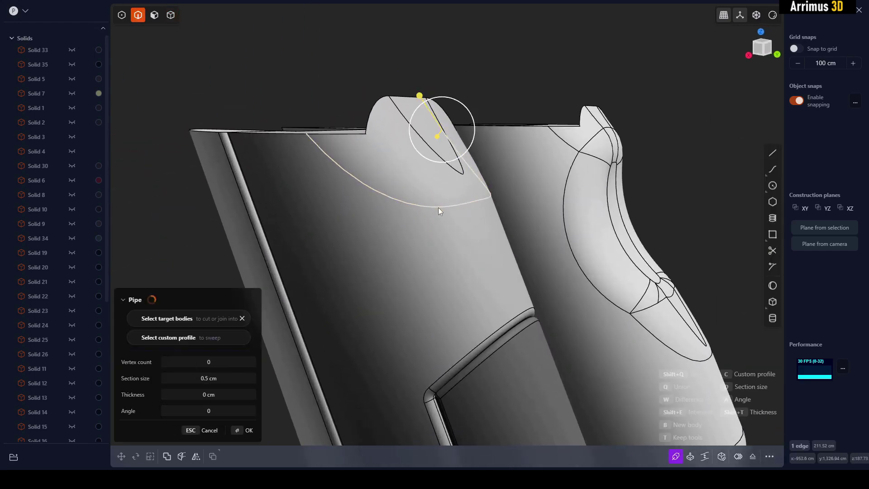
pyautogui.click(218, 380)
pyautogui.write('5')
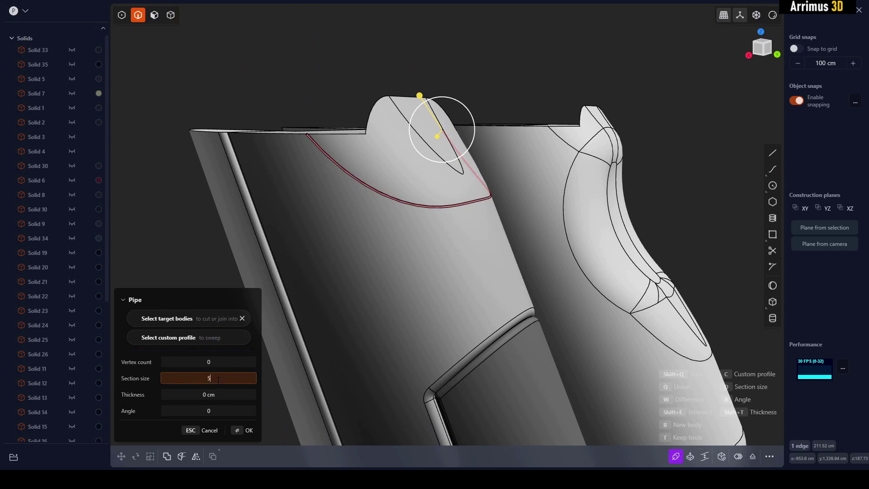
pyautogui.press('Return')
# - Set the pipe's vertex count to 3 and create it as a separate triangular body
pyautogui.click(213, 361)
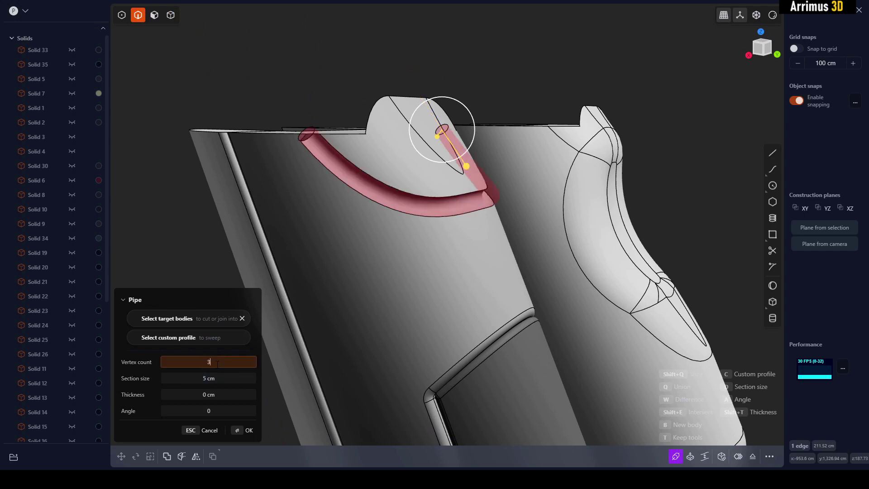
pyautogui.write('3')
pyautogui.press('Return')
pyautogui.moveTo(416, 191); pyautogui.dragTo(464, 211, button='middle')
pyautogui.press('Return')
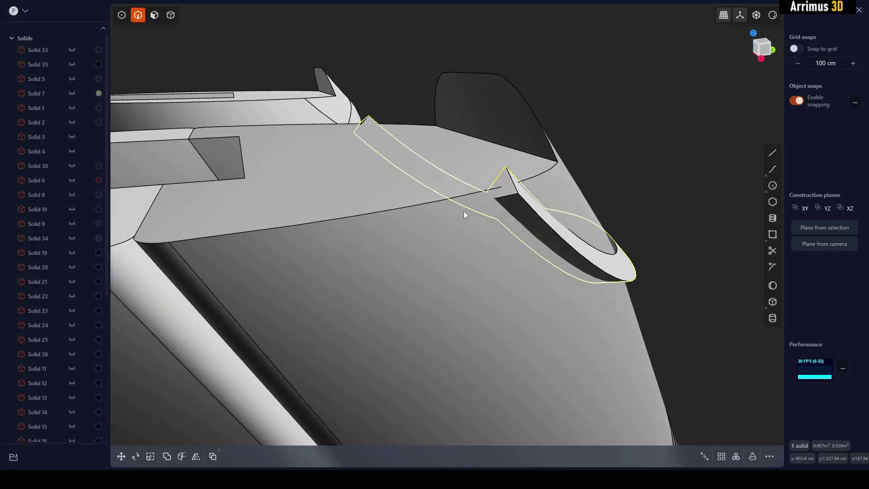
# - Offset both triangular end faces of the new pipe outward so it extends past the curved body
pyautogui.press('3')
pyautogui.click(503, 181)
pyautogui.moveTo(503, 181); pyautogui.dragTo(363, 140, button='middle')
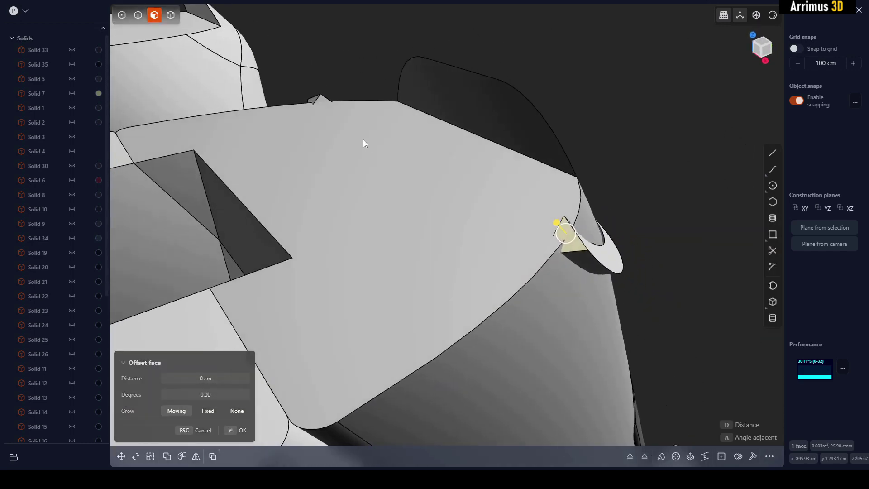
pyautogui.keyDown('shift'); pyautogui.click(313, 100); pyautogui.keyUp('shift')
pyautogui.press('d')
pyautogui.click(299, 89)
pyautogui.press('Return')
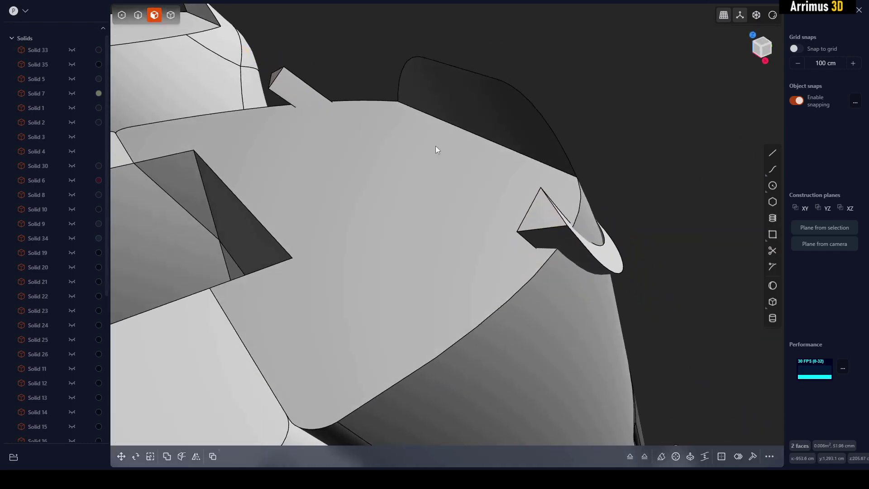
# - Subtract the extended triangular pipe from the curved body to cut a groove
pyautogui.click(615, 207)
pyautogui.keyDown('shift'); pyautogui.moveTo(616, 207); pyautogui.dragTo(515, 181, button='middle'); pyautogui.keyUp('shift')
pyautogui.press('4')
pyautogui.click(527, 289)
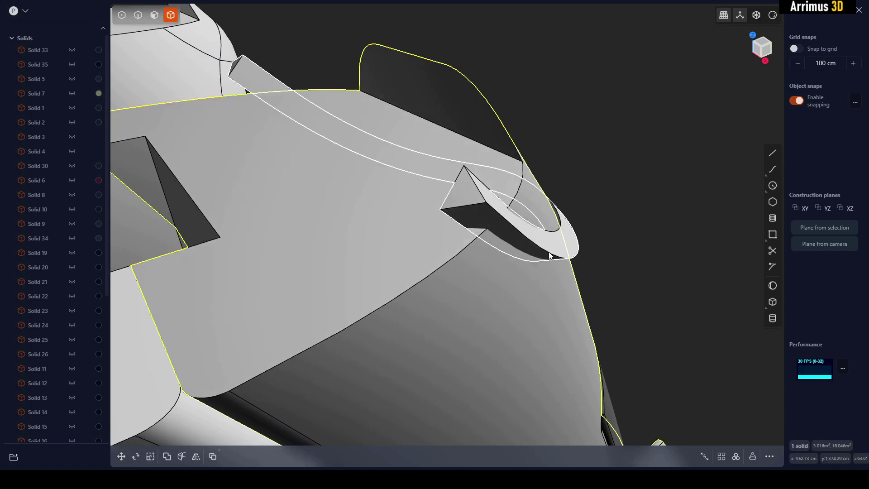
pyautogui.keyDown('shift'); pyautogui.click(548, 253); pyautogui.keyUp('shift')
pyautogui.press('q')
pyautogui.press('Return')
pyautogui.click(619, 242)
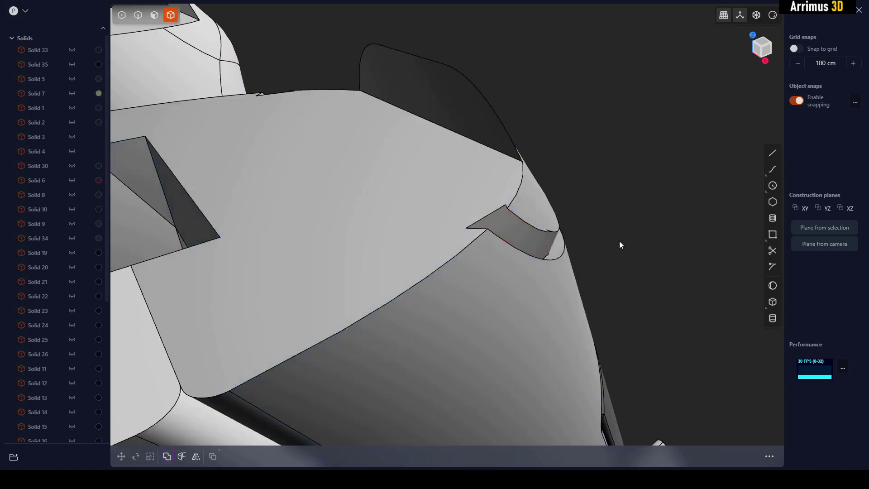
# - Offset the thin leftover face at one end of the triangular groove to clean up the cut
pyautogui.moveTo(620, 244)
pyautogui.mouseDown(button='middle')
pyautogui.moveTo(423, 215)
pyautogui.moveTo(574, 223)
pyautogui.moveTo(632, 237)
pyautogui.mouseUp(button='middle')
pyautogui.scroll(3, 549, 186)
pyautogui.press('3')
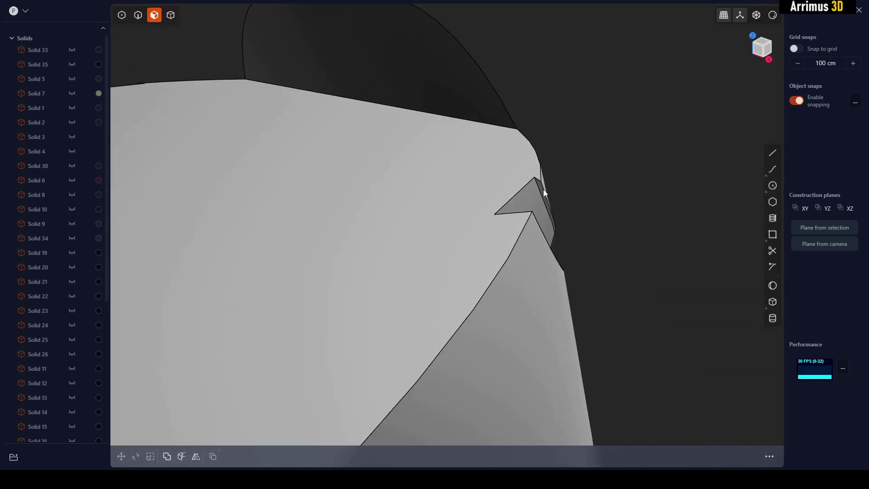
pyautogui.click(543, 189)
pyautogui.moveTo(543, 189); pyautogui.dragTo(569, 159)
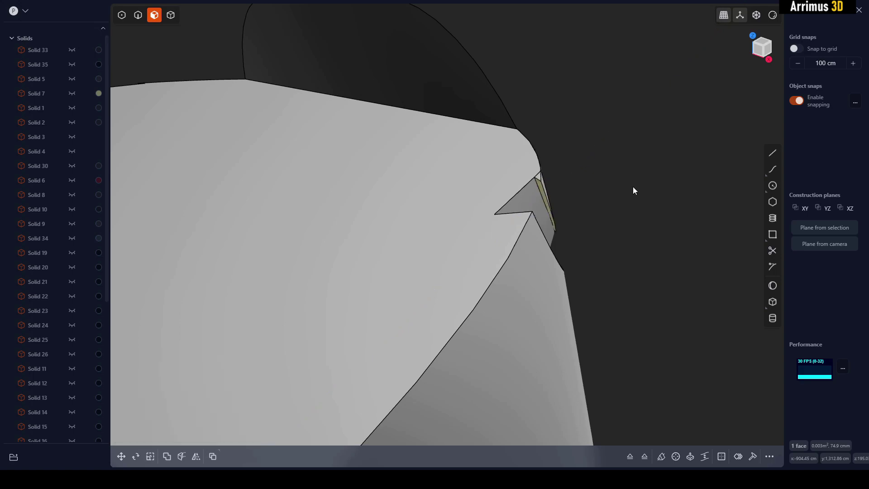
pyautogui.moveTo(633, 187); pyautogui.dragTo(552, 188, button='middle')
pyautogui.moveTo(543, 183); pyautogui.dragTo(574, 177)
# - Offset the matching thin leftover face at the opposite end of the triangular groove
pyautogui.moveTo(578, 184); pyautogui.dragTo(294, 253, button='middle')
pyautogui.click(260, 272)
pyautogui.press('d')
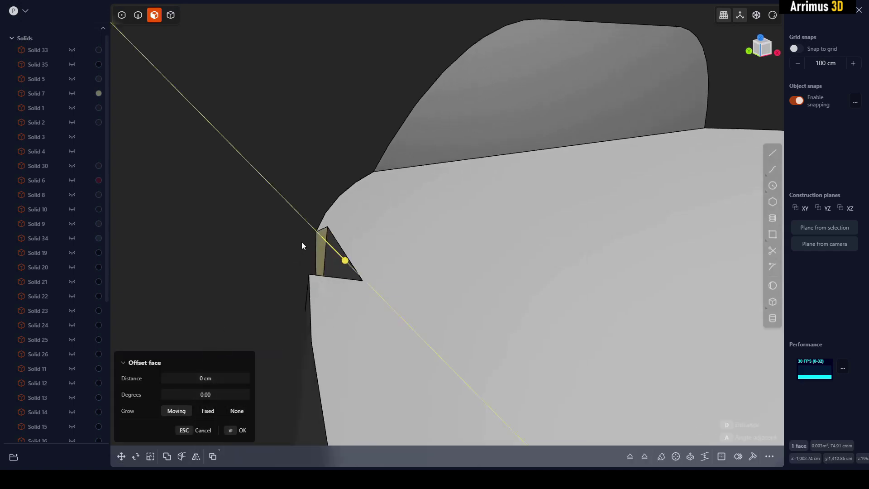
pyautogui.moveTo(301, 246); pyautogui.dragTo(291, 223)
pyautogui.moveTo(271, 227)
pyautogui.mouseDown(button='middle')
pyautogui.moveTo(485, 235)
pyautogui.moveTo(456, 270)
pyautogui.moveTo(484, 302)
pyautogui.moveTo(272, 212)
pyautogui.mouseUp(button='middle')
# - Fillet the inner bottom edge of the groove by about 1.5 cm
pyautogui.press('2')
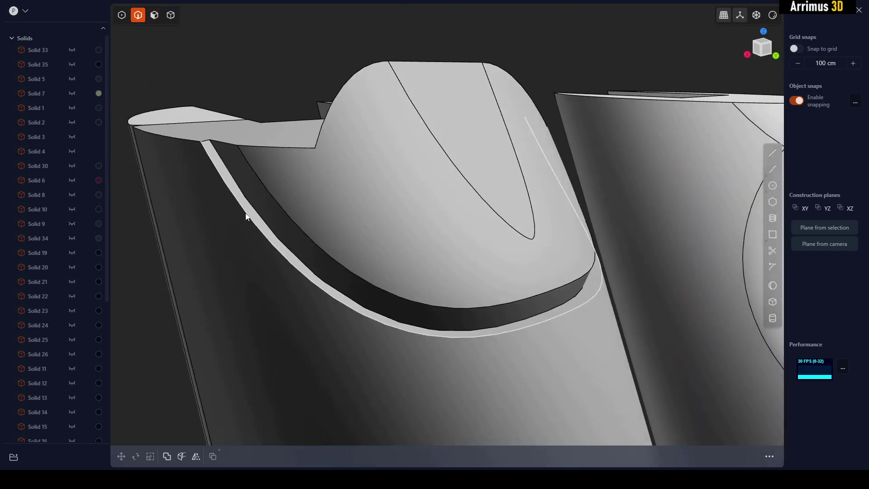
pyautogui.click(255, 208)
pyautogui.press('b')
pyautogui.moveTo(260, 209); pyautogui.dragTo(259, 208)
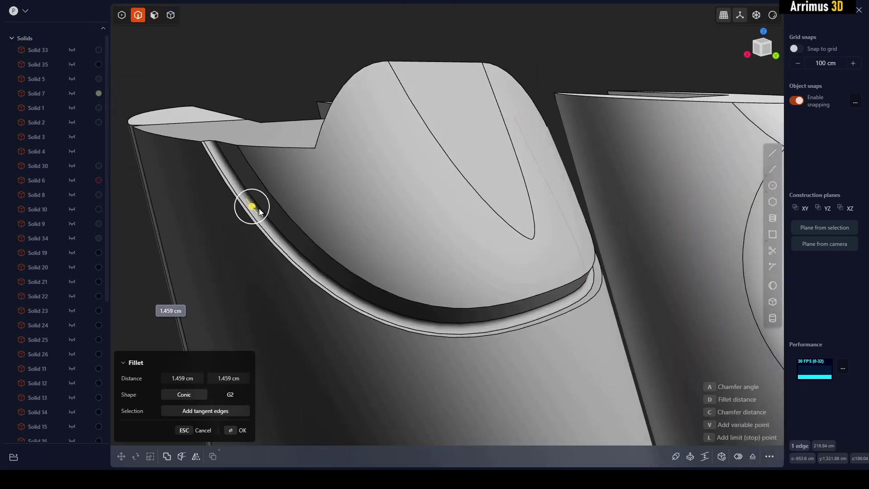
pyautogui.rightClick(260, 209)
# - Fillet the groove's outer rim edge and the rim edge bordering the raised tab's surface
pyautogui.click(265, 237)
pyautogui.press('b')
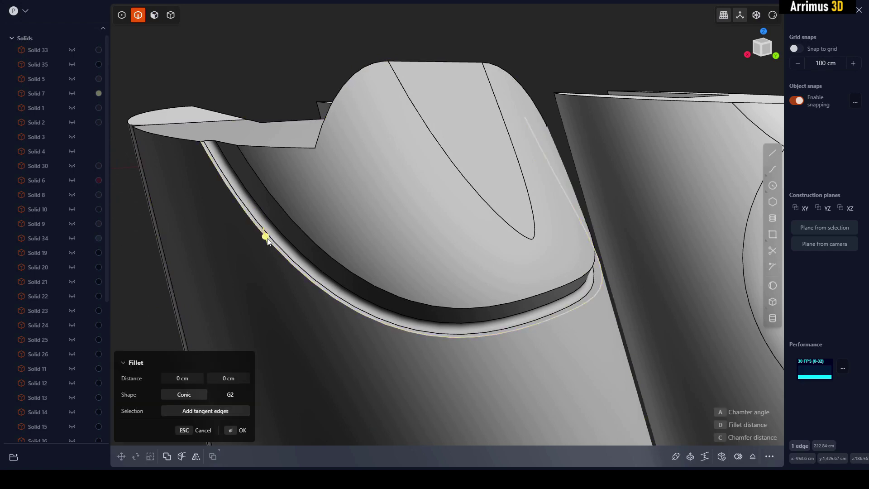
pyautogui.moveTo(266, 238); pyautogui.dragTo(261, 244)
pyautogui.rightClick(292, 226)
pyautogui.click(294, 221)
pyautogui.press('b')
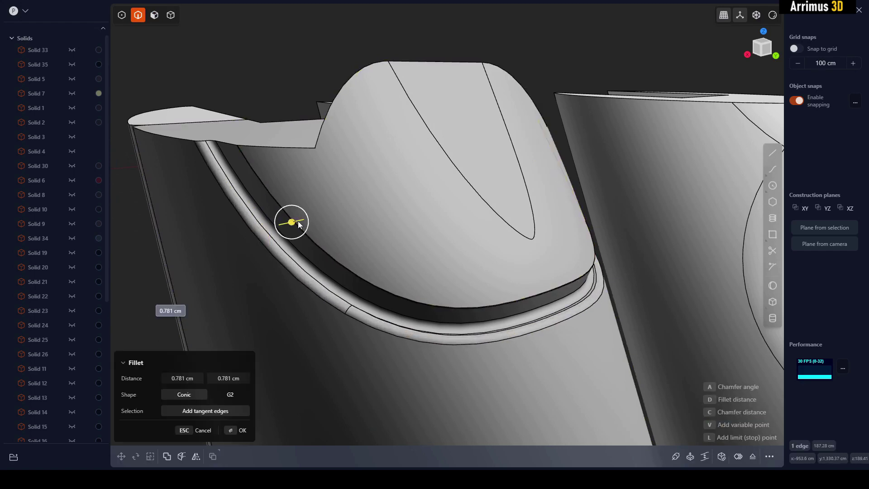
pyautogui.click(307, 221)
pyautogui.rightClick(337, 190)
# - Hide the edge lines to inspect the filleted groove's shading, and restore their display
pyautogui.moveTo(338, 190); pyautogui.dragTo(378, 216, button='middle')
pyautogui.scroll(-3, 379, 216)
pyautogui.hotkey('alt', 'shift', 'z')
pyautogui.keyDown('shift'); pyautogui.moveTo(549, 298); pyautogui.dragTo(446, 180, button='middle'); pyautogui.keyUp('shift')
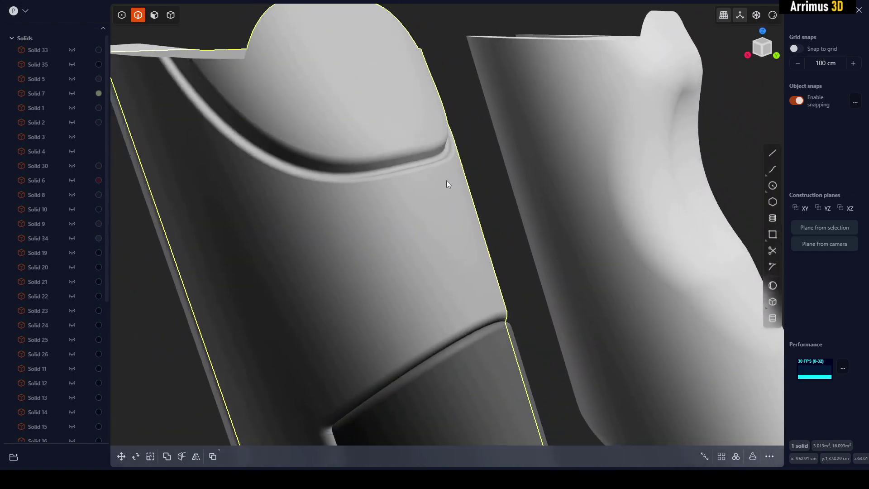
pyautogui.scroll(-3, 444, 180)
pyautogui.hotkey('alt', 'shift', 'z')
# - Isolate the second curved body, the one with the scooped recess
pyautogui.press('4')
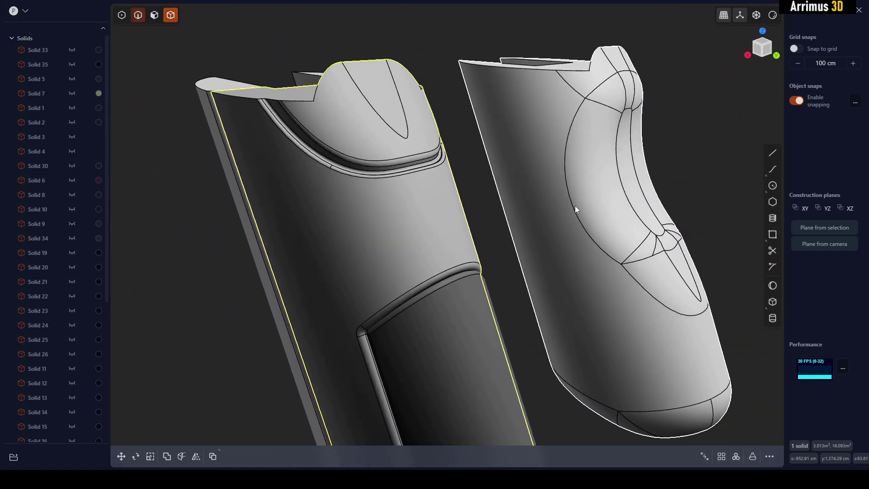
pyautogui.moveTo(575, 206); pyautogui.dragTo(518, 219, button='middle')
pyautogui.click(566, 220)
pyautogui.moveTo(606, 310); pyautogui.dragTo(589, 318, button='middle')
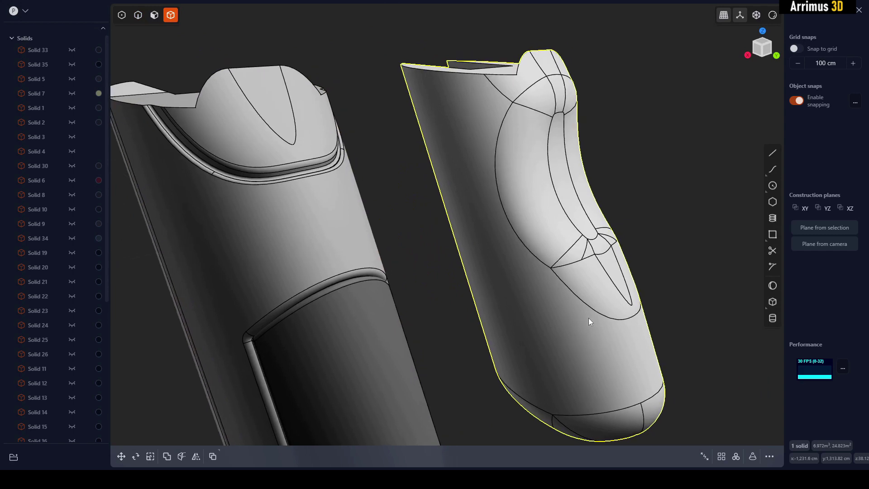
pyautogui.press('/')
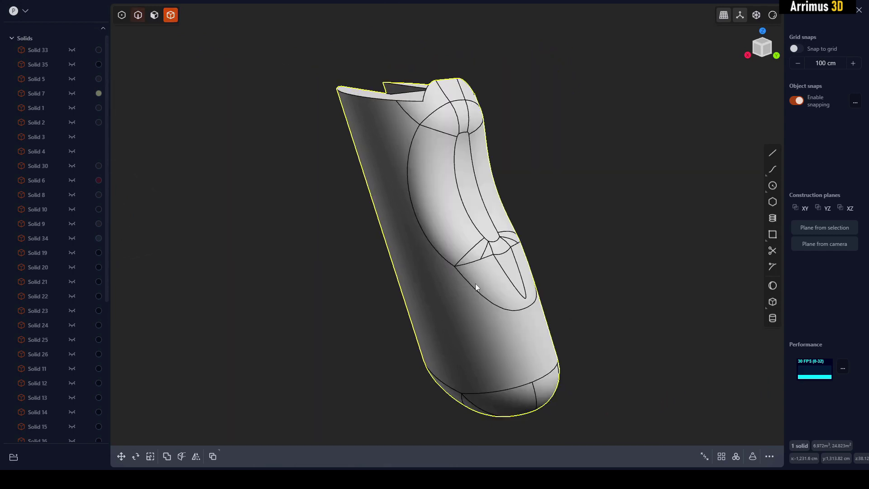
# - Select the complete loop of six edges around the recess of the isolated body
pyautogui.press('2')
pyautogui.click(443, 267)
pyautogui.press('f')
pyautogui.moveTo(472, 284); pyautogui.dragTo(460, 235, button='middle')
pyautogui.click(458, 222)
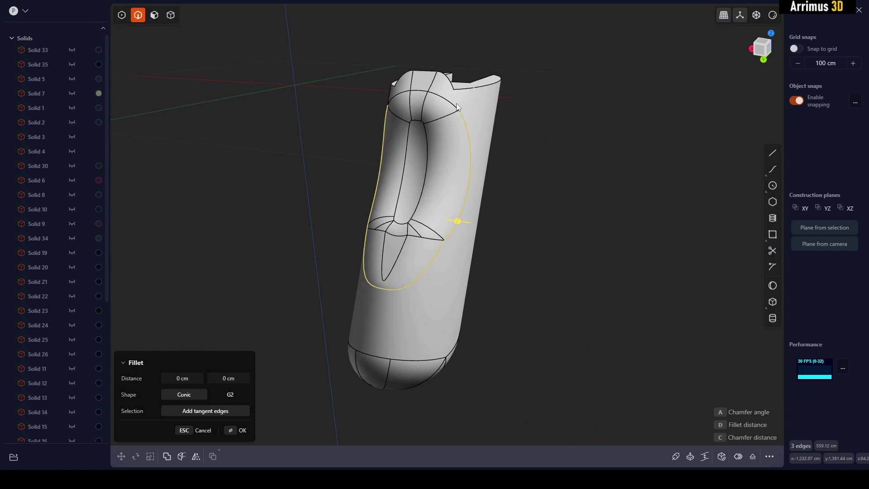
pyautogui.click(416, 92)
pyautogui.moveTo(398, 95); pyautogui.dragTo(422, 173, button='middle')
# - Cut a round pipe groove with a 5 cm section size along the selected recess loop
pyautogui.press('p')
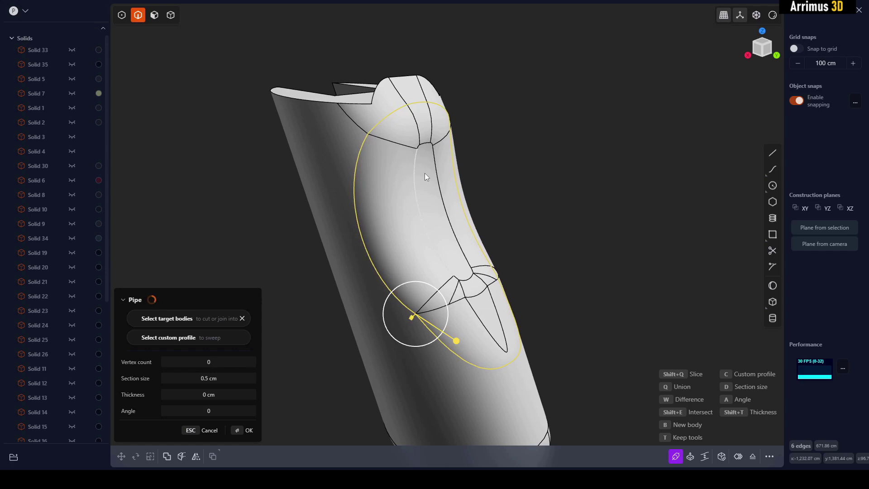
pyautogui.scroll(2, 424, 172)
pyautogui.click(233, 382)
pyautogui.write('5')
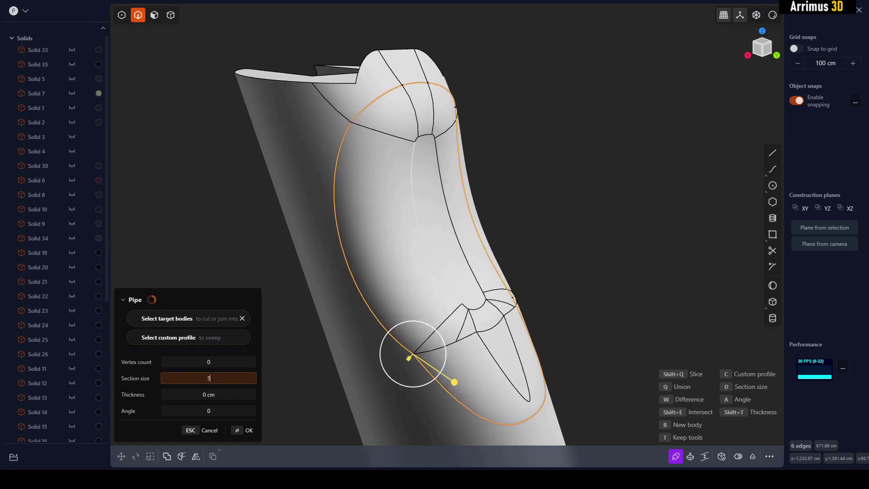
pyautogui.press('Return')
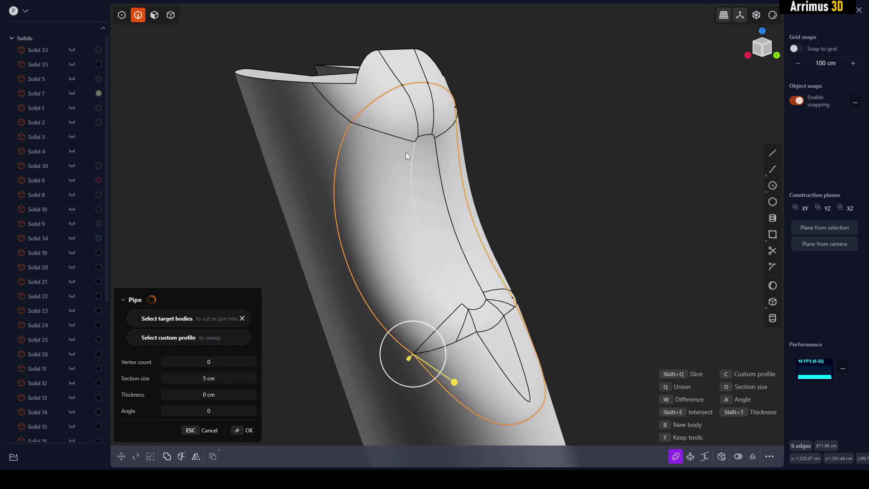
pyautogui.keyDown('shift'); pyautogui.moveTo(411, 164); pyautogui.dragTo(442, 175, button='middle'); pyautogui.keyUp('shift')
pyautogui.press('Return')
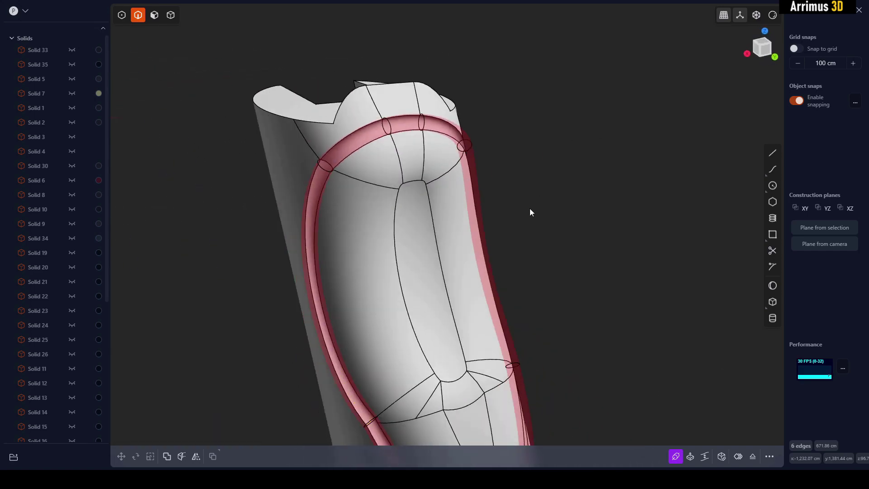
pyautogui.click(511, 208)
pyautogui.moveTo(511, 208); pyautogui.dragTo(509, 185, button='middle')
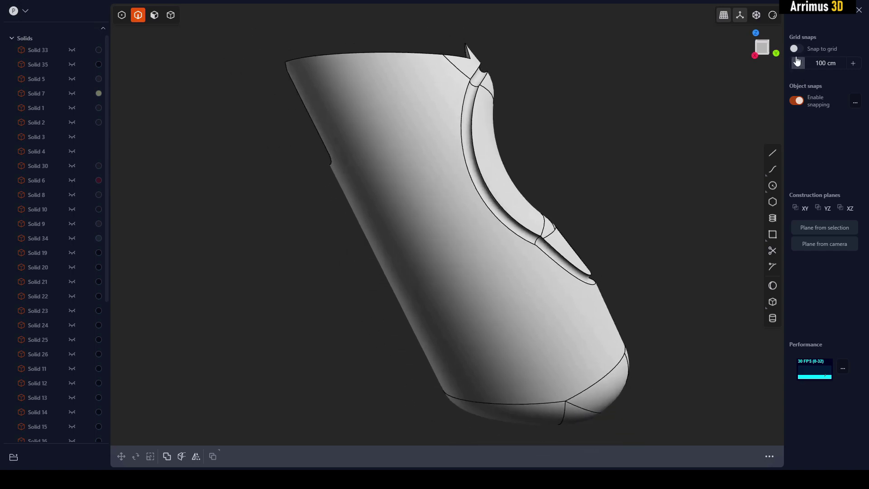
# - Draw an open eight-segment zigzag polyline across the body in the Right view, with both ends extending past the body's outline
pyautogui.click(767, 48)
pyautogui.scroll(-2, 502, 200)
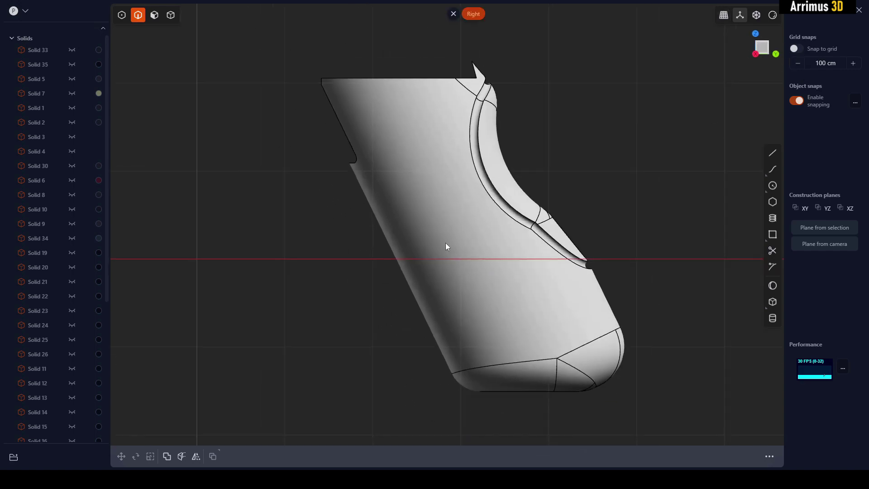
pyautogui.press('l')
pyautogui.click(422, 373)
pyautogui.click(480, 309)
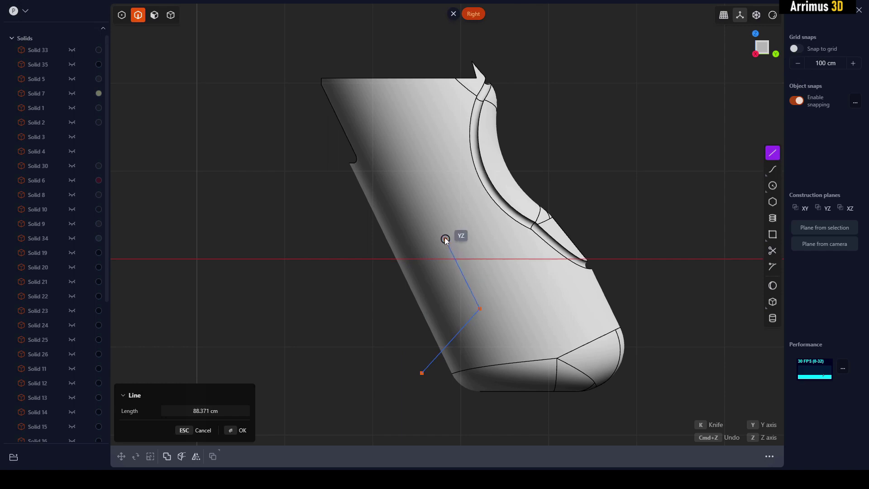
pyautogui.click(444, 237)
pyautogui.click(402, 212)
pyautogui.click(387, 189)
pyautogui.click(424, 153)
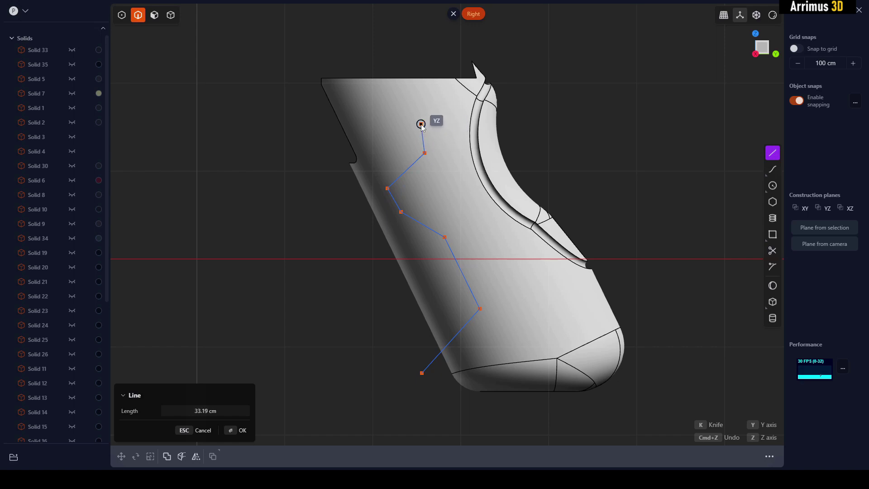
pyautogui.click(422, 123)
pyautogui.click(374, 123)
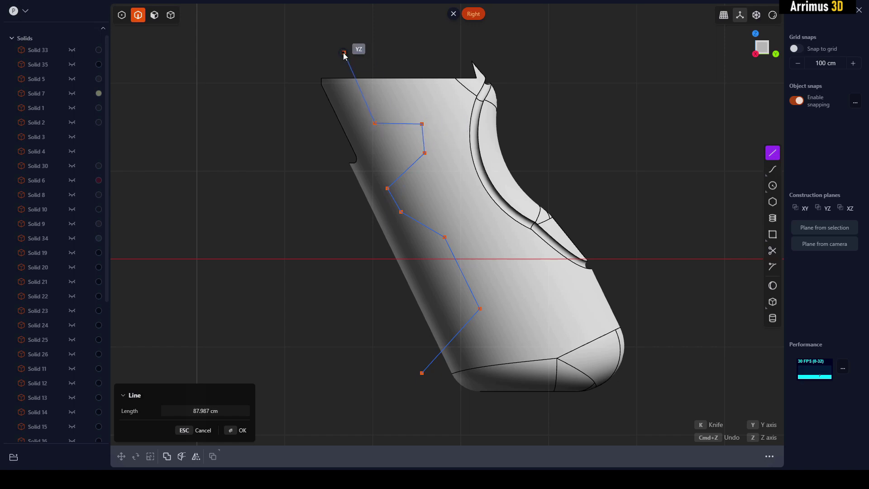
pyautogui.click(342, 52)
pyautogui.press('Return')
# - Fillet all corners of the zigzag polyline by about 10.7 cm
pyautogui.scroll(2, 456, 130)
pyautogui.press('b')
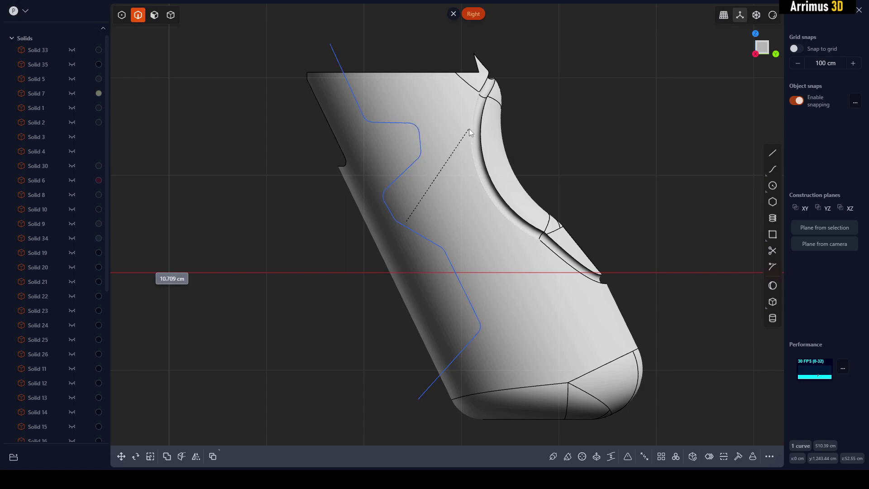
pyautogui.press('Escape')
pyautogui.press('Escape')
# - Cut the body in two with the zigzag curve and delete the curve
pyautogui.press('4')
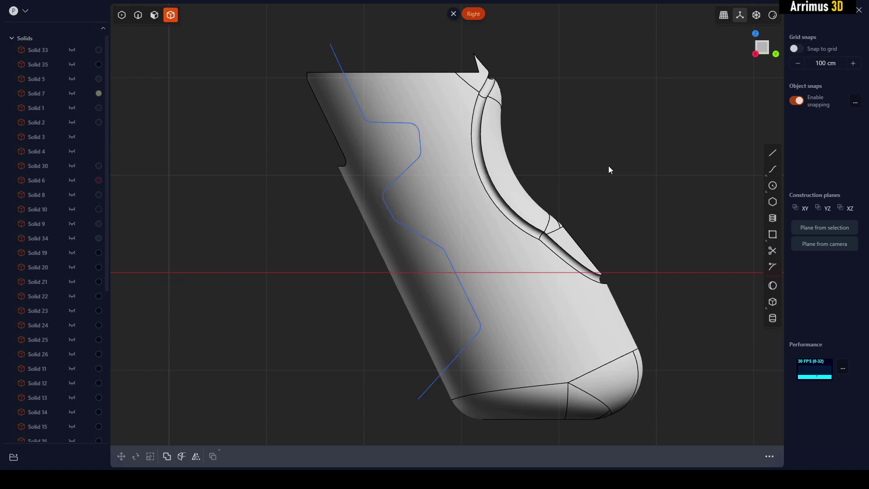
pyautogui.click(444, 197)
pyautogui.press('c')
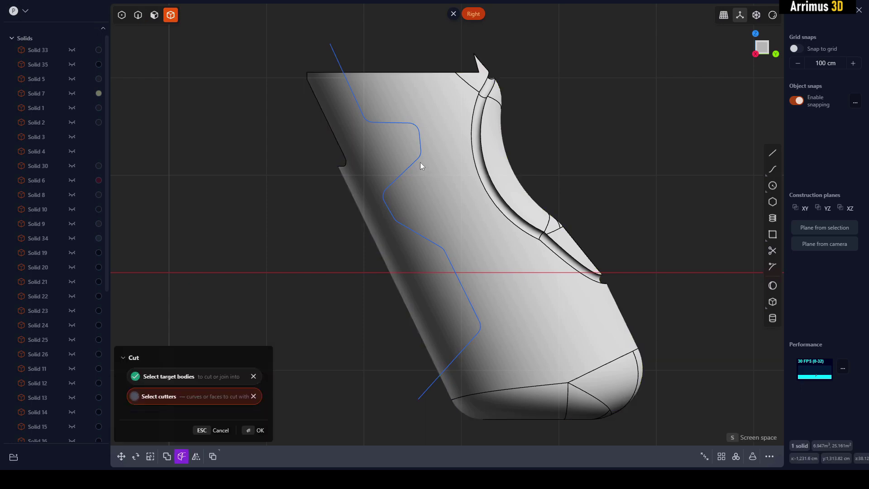
pyautogui.click(417, 161)
pyautogui.press('Return')
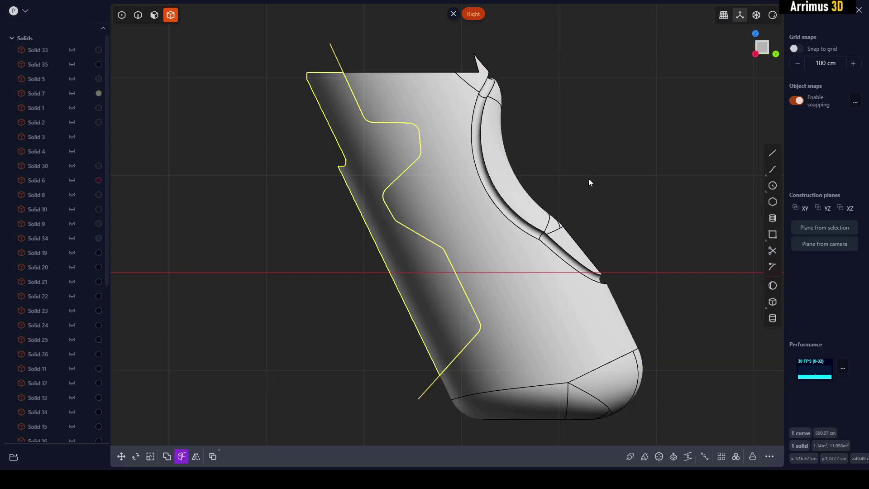
pyautogui.press('2')
pyautogui.click(338, 59)
pyautogui.press('Delete')
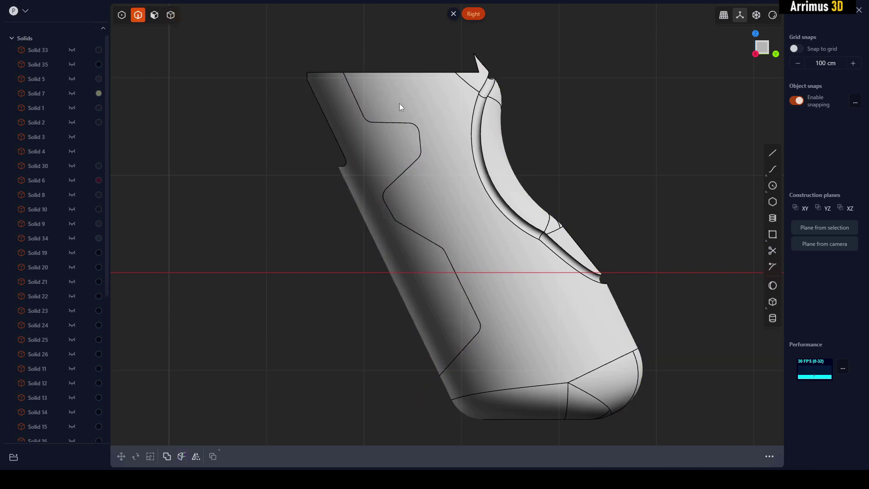
# - Isolate the larger piece of the cut body, the one with the scooped recess, and expose its cut side
pyautogui.click(472, 151)
pyautogui.hotkey('shift', 'h')
pyautogui.moveTo(441, 194); pyautogui.dragTo(483, 180, button='middle')
pyautogui.press('2')
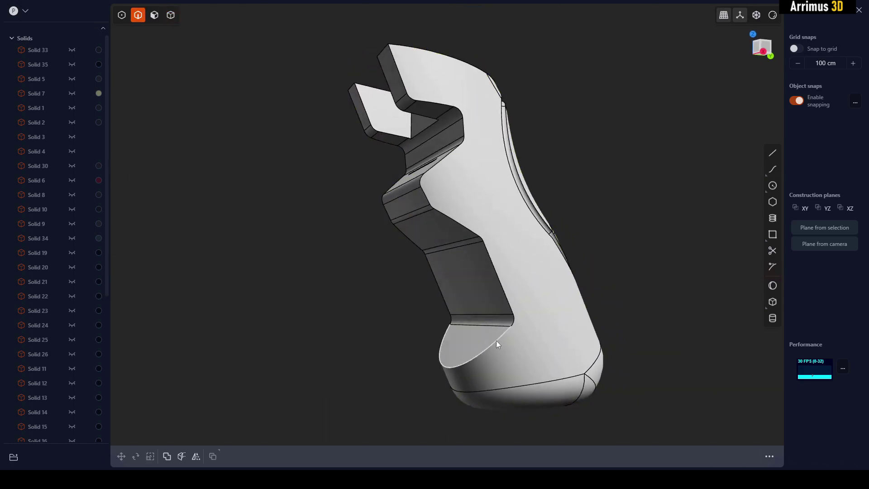
# - Select all the faces that the zigzag cut left along the isolated piece
pyautogui.press('3')
pyautogui.moveTo(495, 340); pyautogui.dragTo(326, 72, button='middle')
pyautogui.click(485, 342)
pyautogui.press('Escape')
pyautogui.moveTo(314, 68); pyautogui.dragTo(455, 249)
pyautogui.keyDown('shift'); pyautogui.moveTo(447, 244); pyautogui.dragTo(419, 193, button='middle'); pyautogui.keyUp('shift')
pyautogui.moveTo(337, 157); pyautogui.dragTo(446, 253)
pyautogui.moveTo(374, 242); pyautogui.dragTo(482, 336)
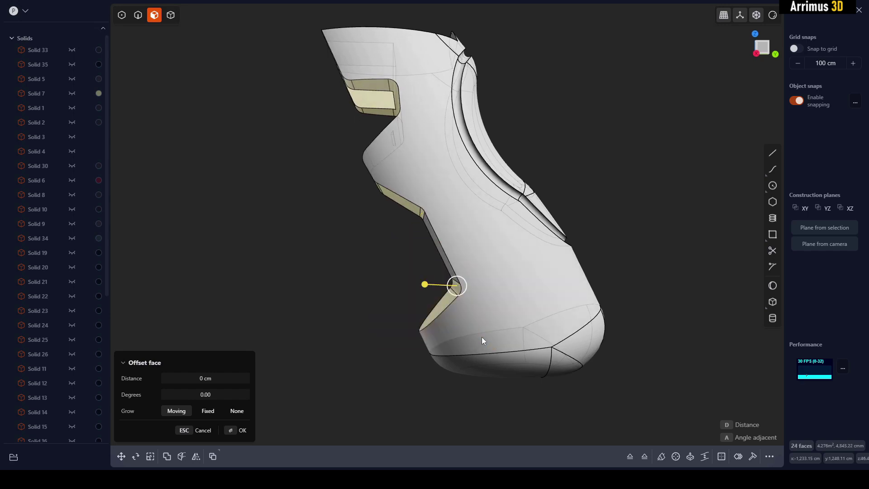
# - Correct the face selection on the cut side and convert it to its boundary edges
pyautogui.moveTo(481, 337); pyautogui.dragTo(506, 161, button='middle')
pyautogui.keyDown('ctrl'); pyautogui.click(538, 115); pyautogui.keyUp('ctrl')
pyautogui.keyDown('shift'); pyautogui.click(462, 323); pyautogui.keyUp('shift')
pyautogui.press('b')
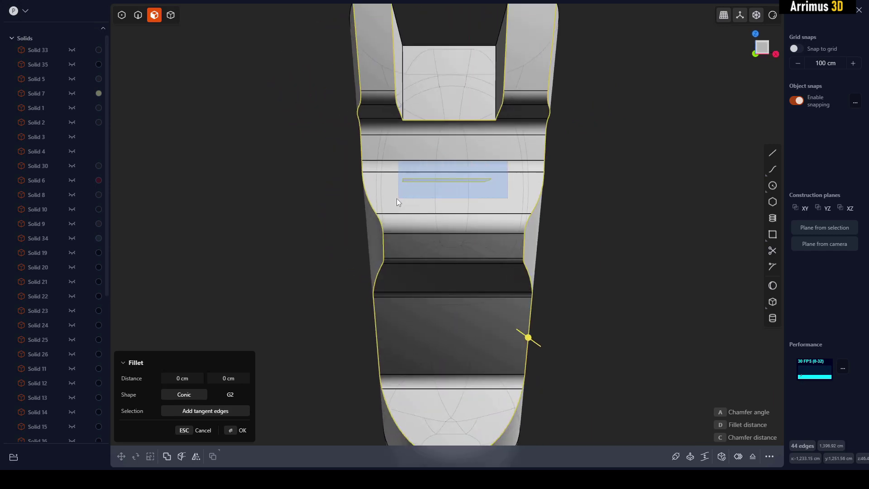
# - Deselect the inner edges of the upper opening and the narrow slot, keeping only the outer outline of the cut
pyautogui.keyDown('shift'); pyautogui.moveTo(449, 130); pyautogui.dragTo(441, 184, button='middle'); pyautogui.keyUp('shift')
pyautogui.keyDown('shift'); pyautogui.moveTo(525, 87); pyautogui.dragTo(531, 89, button='middle'); pyautogui.keyUp('shift')
pyautogui.keyDown('ctrl'); pyautogui.click(531, 88); pyautogui.keyUp('ctrl')
pyautogui.press('2')
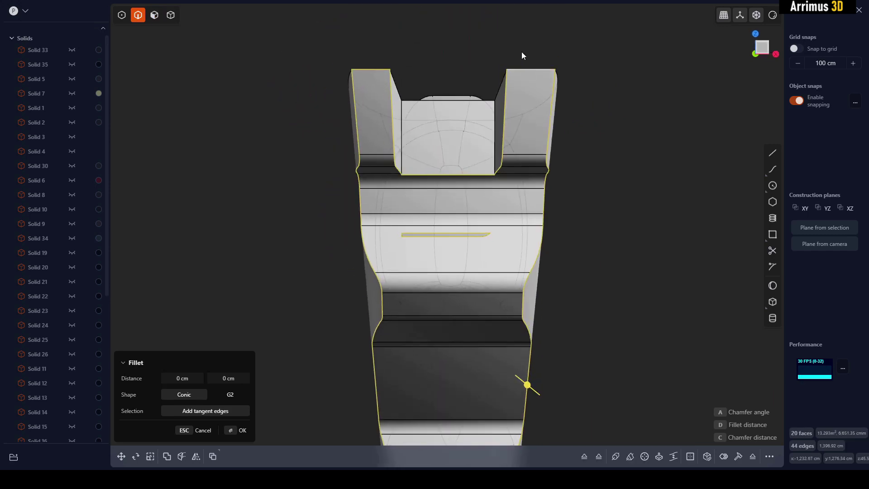
pyautogui.keyDown('ctrl'); pyautogui.moveTo(521, 51); pyautogui.dragTo(449, 222); pyautogui.keyUp('ctrl')
pyautogui.keyDown('ctrl'); pyautogui.moveTo(464, 27); pyautogui.dragTo(373, 188); pyautogui.keyUp('ctrl')
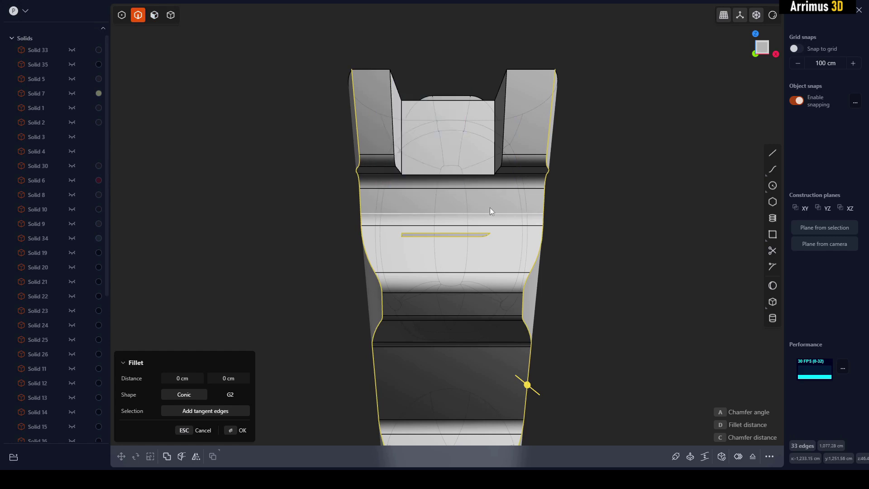
pyautogui.keyDown('ctrl'); pyautogui.moveTo(504, 206); pyautogui.dragTo(388, 250); pyautogui.keyUp('ctrl')
# - Create a round pipe with a 5 cm section size as a new body along the selected outline edges
pyautogui.moveTo(518, 242); pyautogui.dragTo(445, 138, button='middle')
pyautogui.press('p')
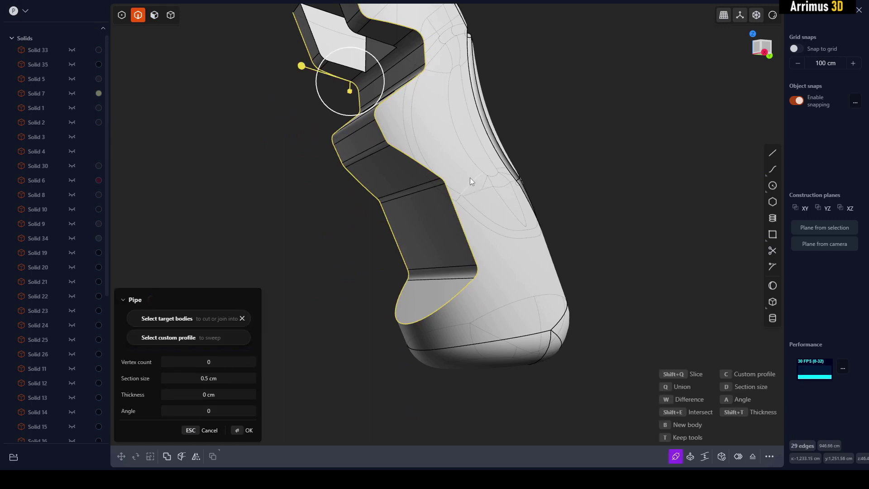
pyautogui.click(224, 377)
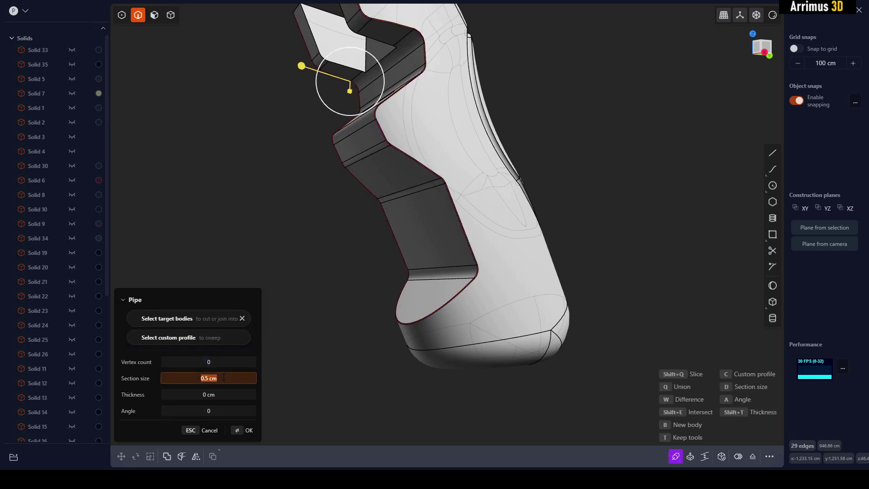
pyautogui.write('5')
pyautogui.press('Return')
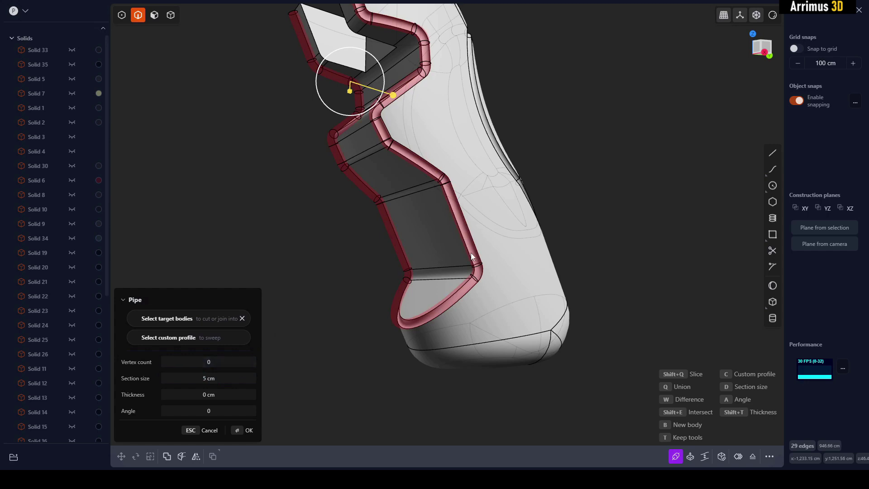
pyautogui.moveTo(534, 180); pyautogui.dragTo(544, 230, button='middle')
pyautogui.press('Return')
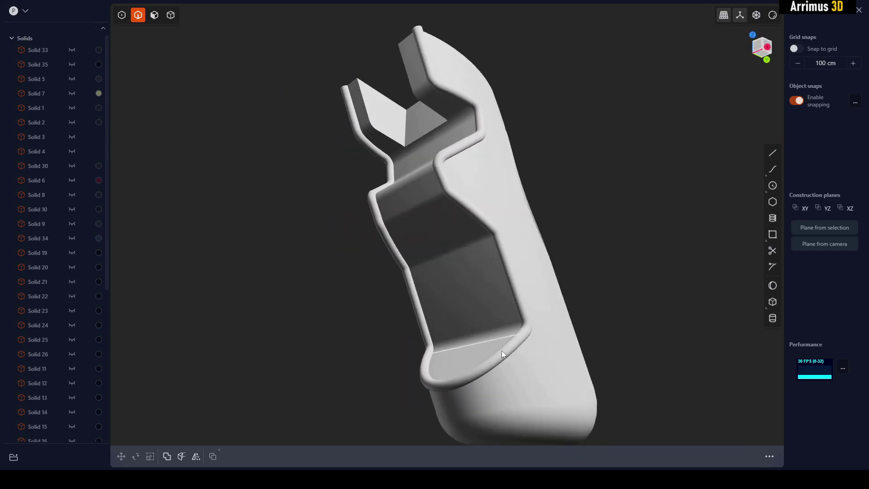
# - Move the pipe aside freely to check that it is a separate body, and put it back
pyautogui.moveTo(490, 227); pyautogui.dragTo(520, 217, button='middle')
pyautogui.press('4')
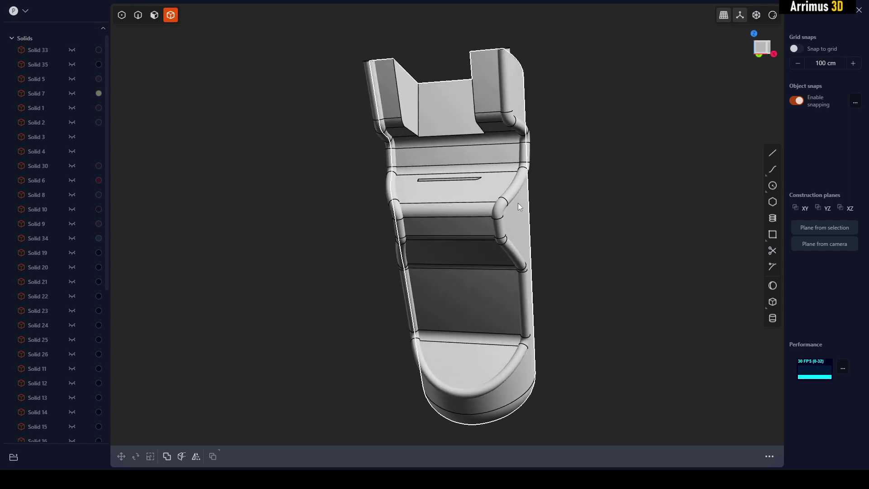
pyautogui.click(509, 201)
pyautogui.press('g')
pyautogui.press('g')
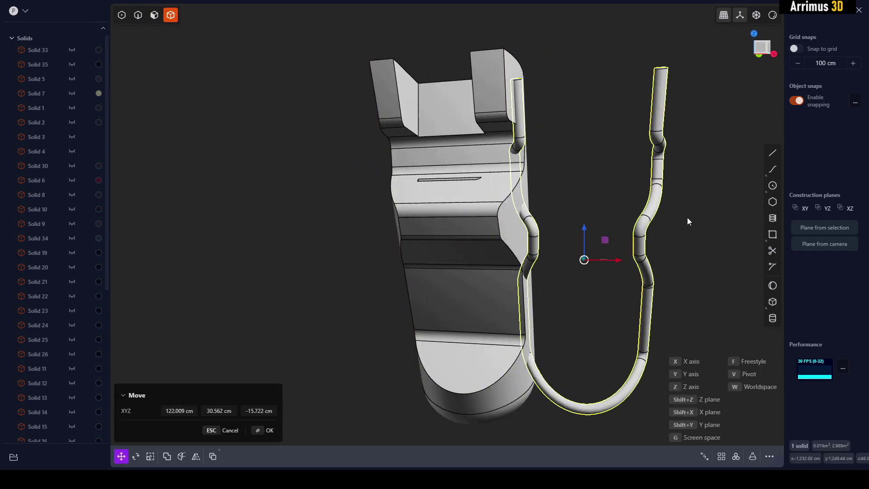
pyautogui.click(656, 206)
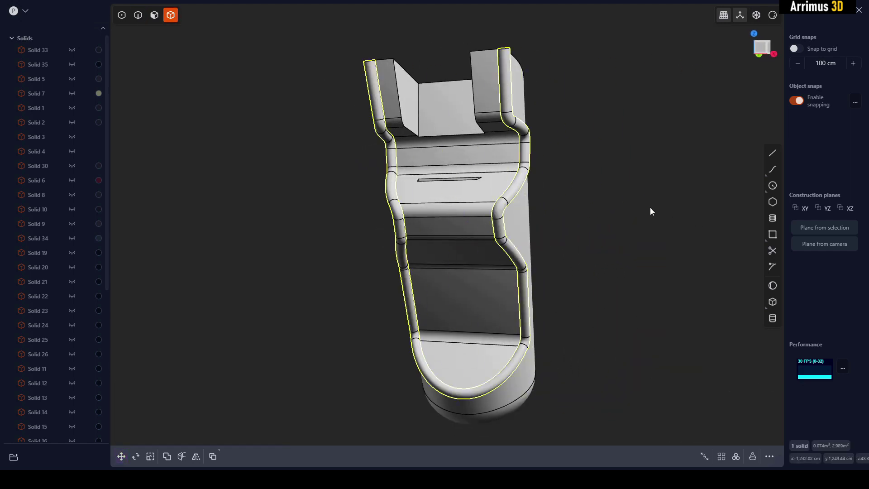
# - Offset both upper end faces of the pipe outward to extend it beyond the body's top surface
pyautogui.moveTo(650, 207); pyautogui.dragTo(466, 91, button='middle')
pyautogui.scroll(2, 465, 117)
pyautogui.press('3')
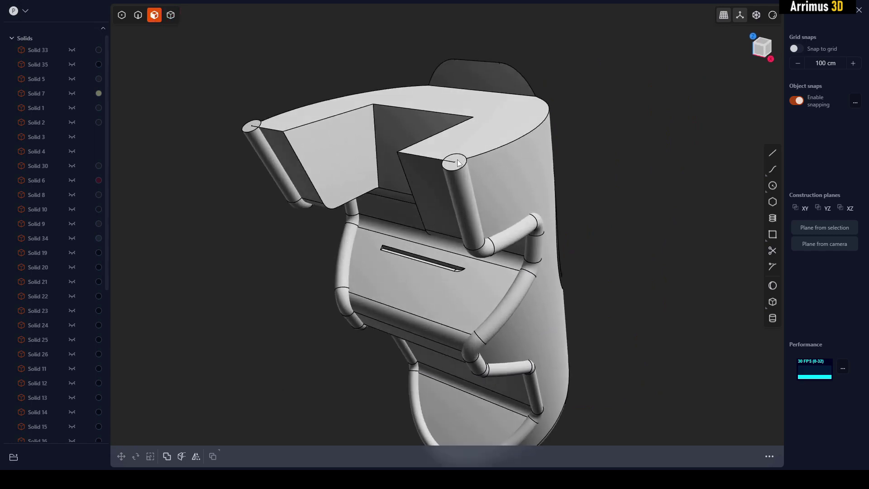
pyautogui.click(457, 160)
pyautogui.keyDown('shift'); pyautogui.click(249, 128); pyautogui.keyUp('shift')
pyautogui.press('d')
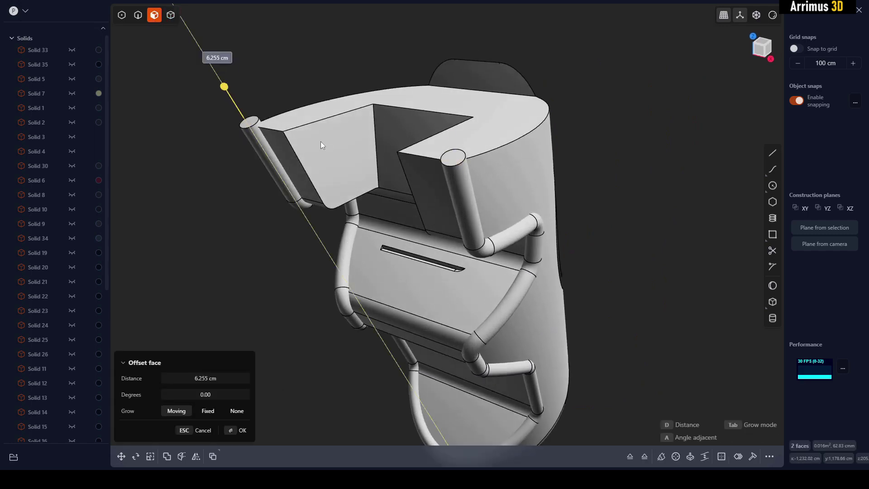
pyautogui.click(331, 139)
pyautogui.rightClick(332, 139)
# - Show all hidden bodies and union the two pieces of the cut body
pyautogui.click(635, 190)
pyautogui.hotkey('alt', 'h')
pyautogui.keyDown('shift'); pyautogui.moveTo(639, 225); pyautogui.dragTo(626, 193, button='middle'); pyautogui.keyUp('shift')
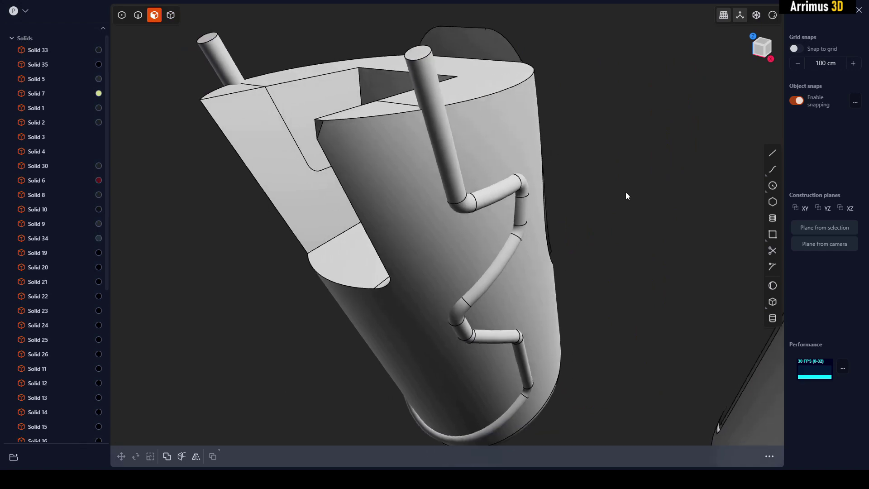
pyautogui.press('4')
pyautogui.click(380, 173)
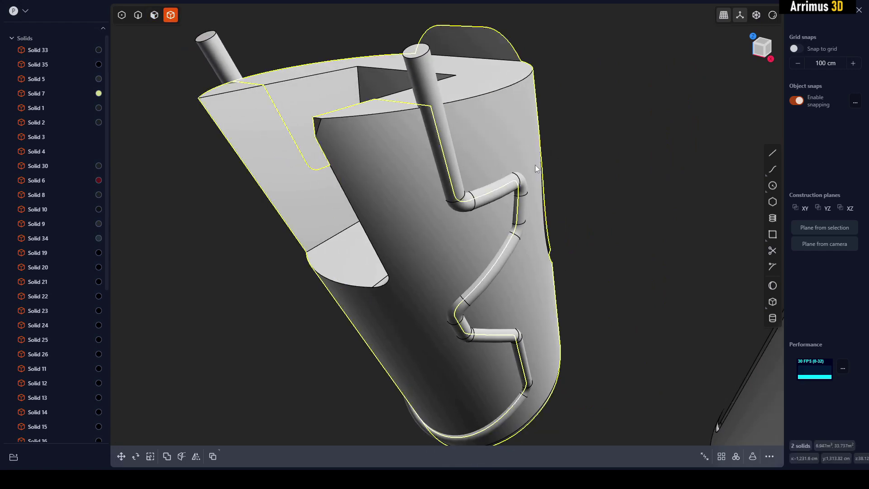
pyautogui.press('b')
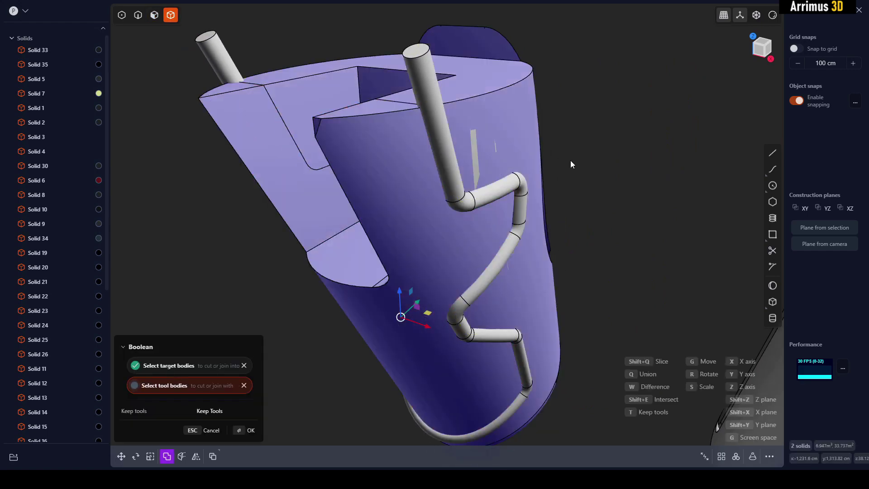
pyautogui.press('q')
pyautogui.hotkey('ctrl', 'z')
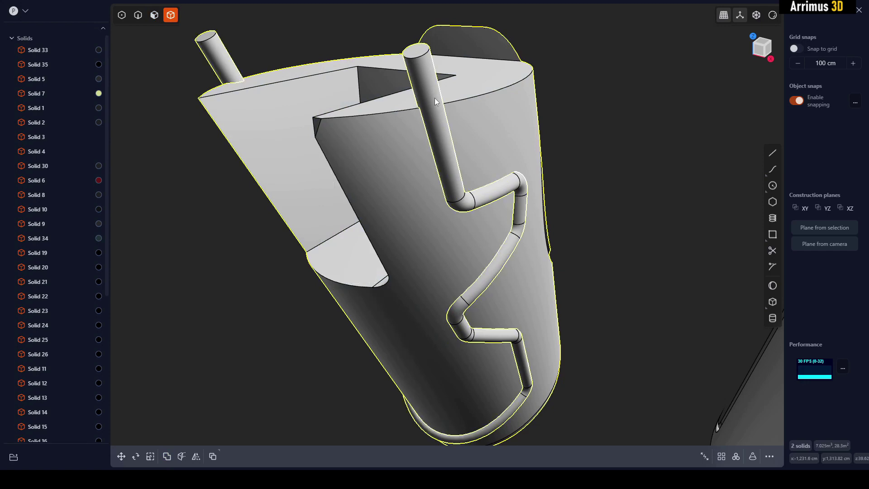
# - Subtract the extended pipe from the joined body to form the zigzag groove
pyautogui.press('b')
pyautogui.rightClick(573, 155)
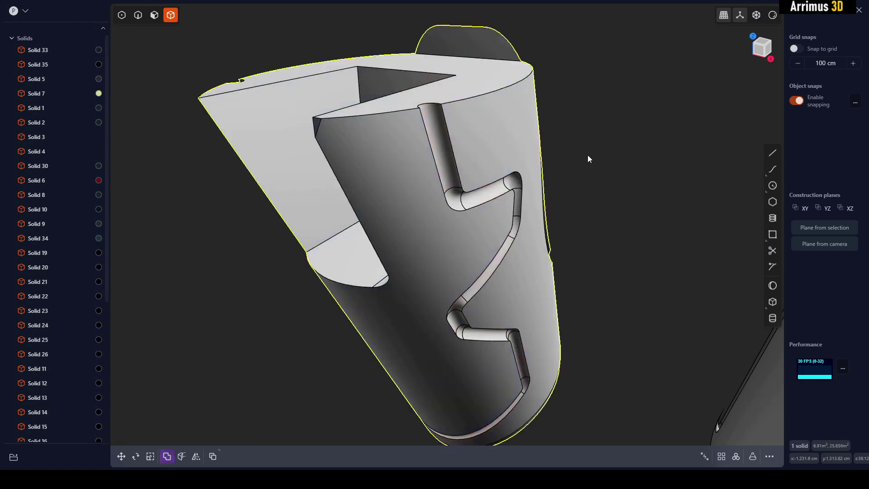
pyautogui.click(594, 159)
# - Inspect the zigzag groove's shading without edge lines, and isolate the grooved body with its edges displayed
pyautogui.moveTo(594, 159); pyautogui.dragTo(558, 179, button='middle')
pyautogui.hotkey('alt', 'shift', 'z')
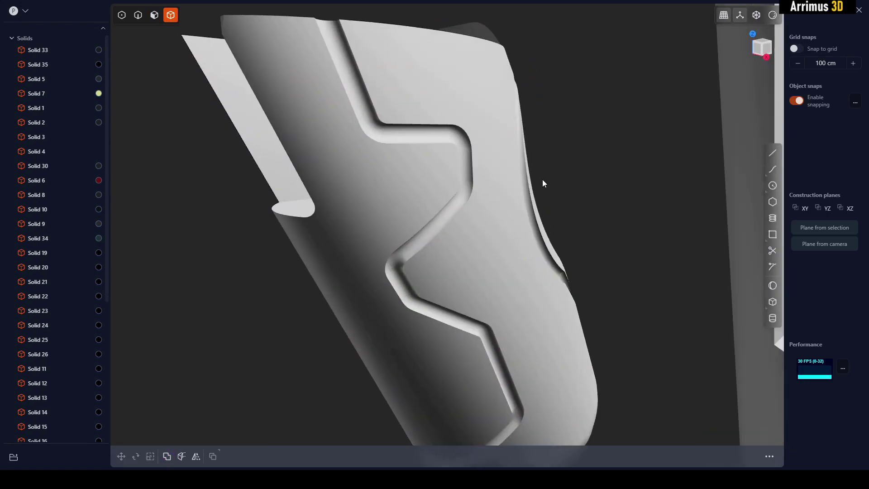
pyautogui.scroll(-1, 542, 179)
pyautogui.click(489, 201)
pyautogui.hotkey('shift', 'h')
pyautogui.moveTo(492, 209); pyautogui.dragTo(623, 167, button='middle')
pyautogui.click(623, 166)
pyautogui.keyDown('shift'); pyautogui.moveTo(494, 129); pyautogui.dragTo(631, 208, button='middle'); pyautogui.keyUp('shift')
pyautogui.moveTo(632, 212); pyautogui.dragTo(611, 295, button='right')
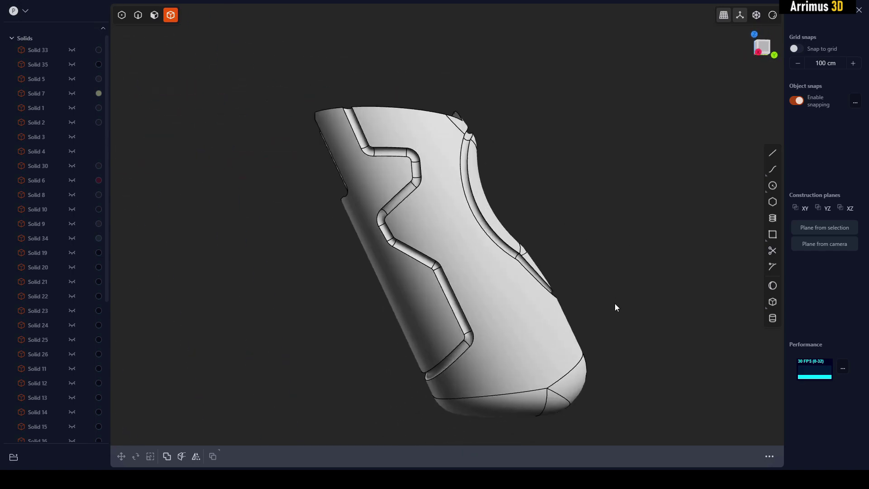